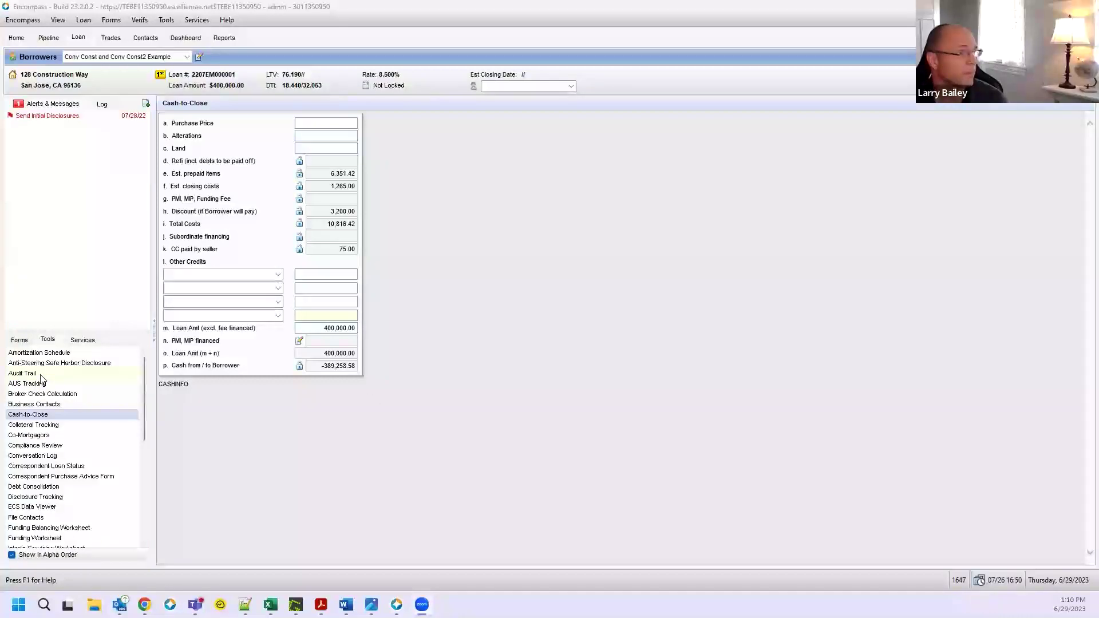
Open the AUS Tracking form and put the cursor in the AUS Recommendation field
click(70, 384)
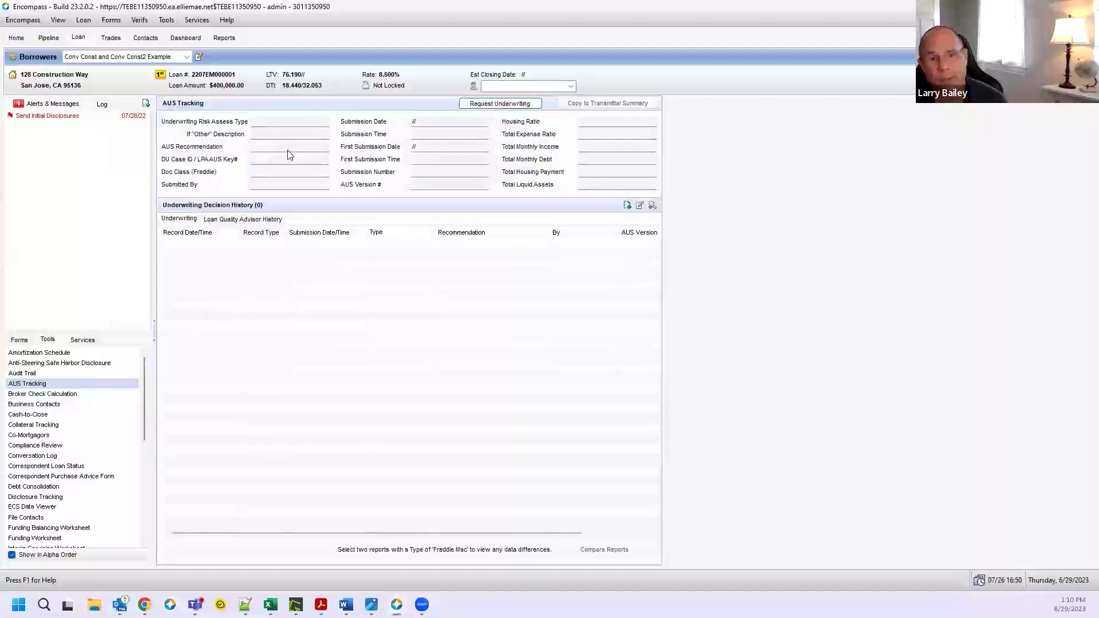
click(289, 146)
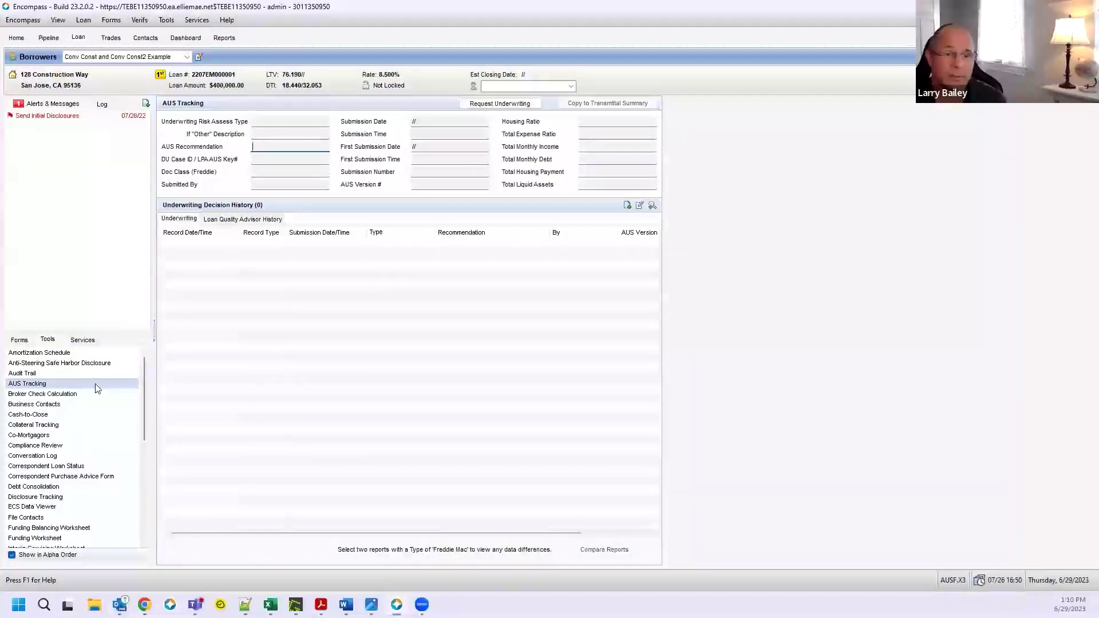
Return to Cash-to-Close and step through Purchase Price, Alterations and the second Other Credits amount
click(38, 416)
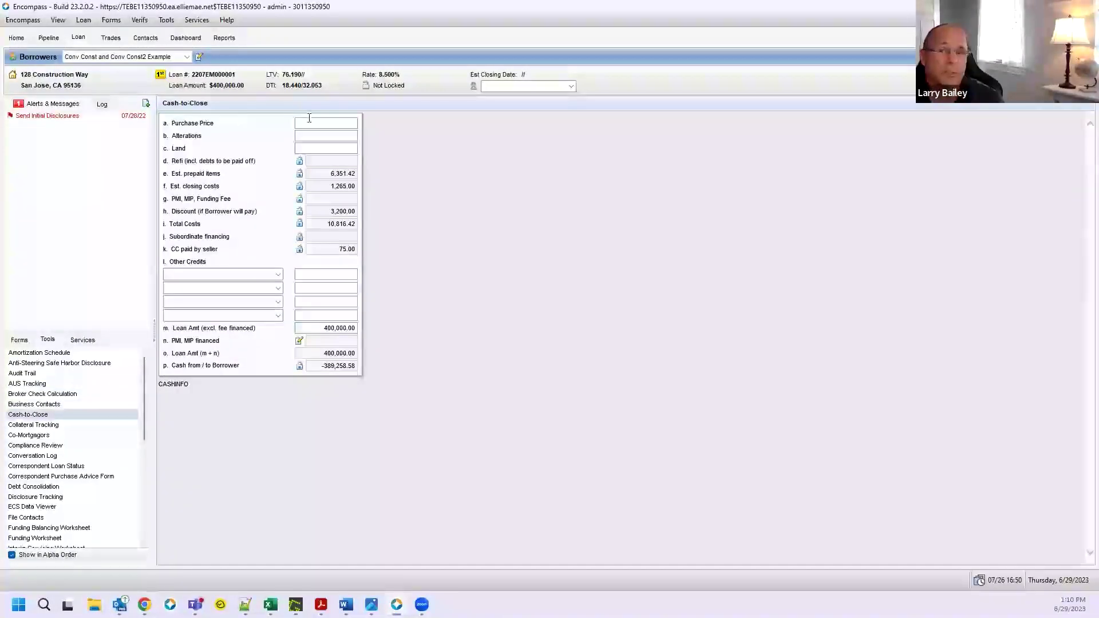
click(306, 122)
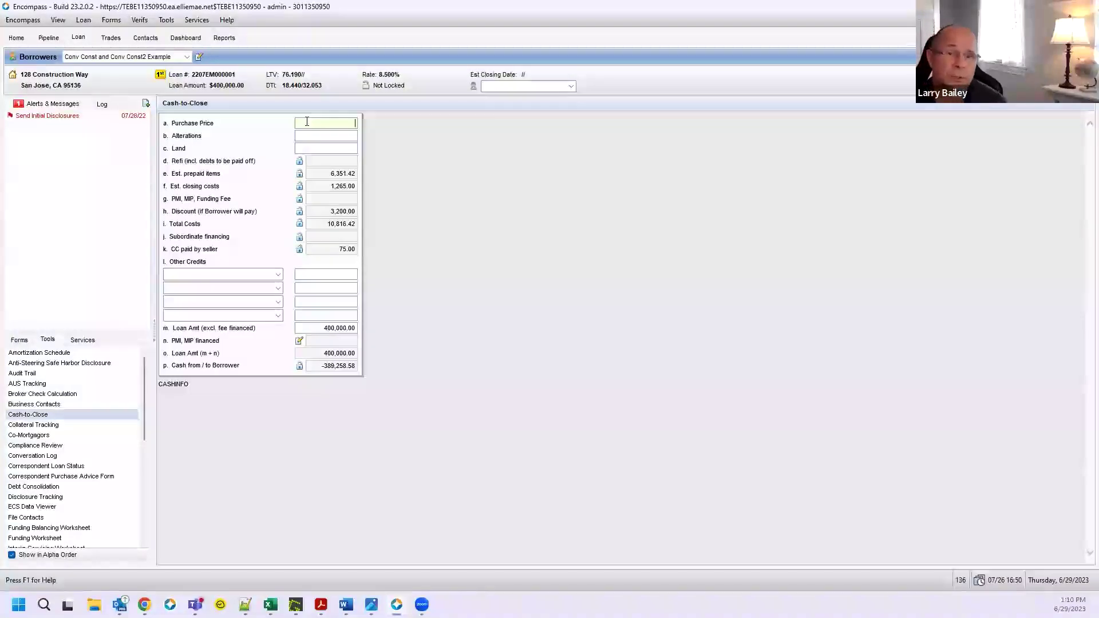
click(340, 136)
click(313, 286)
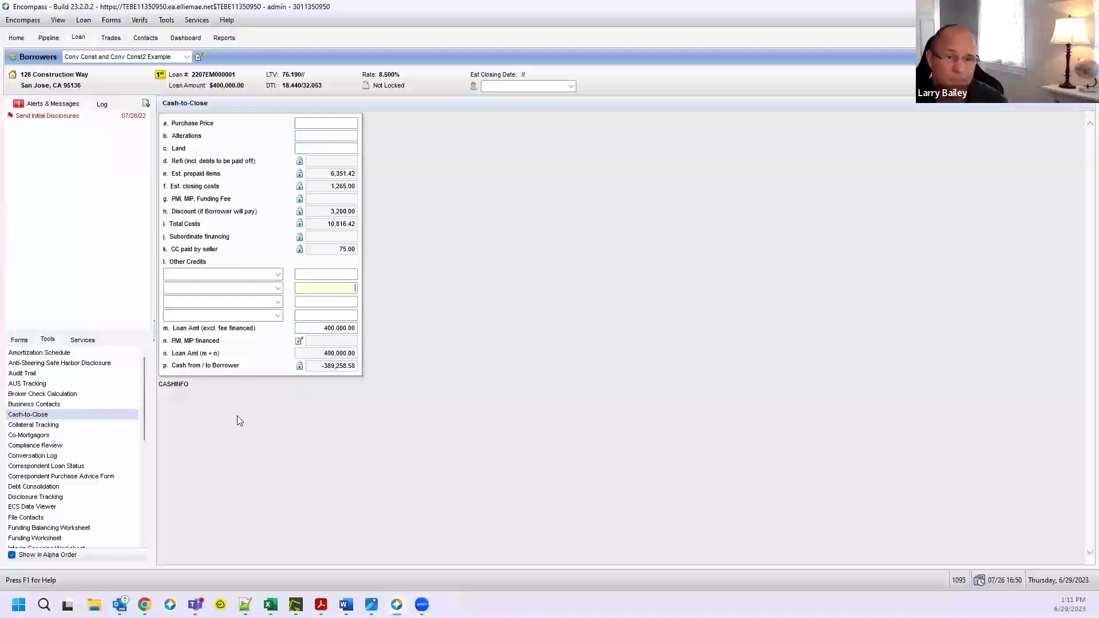
click(65, 446)
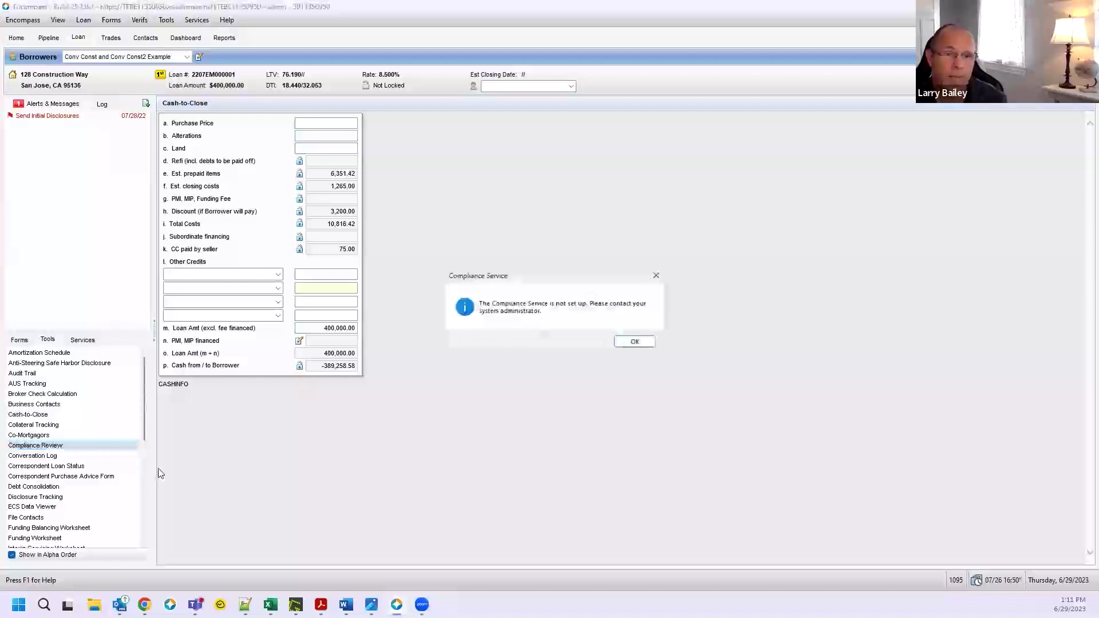
click(621, 342)
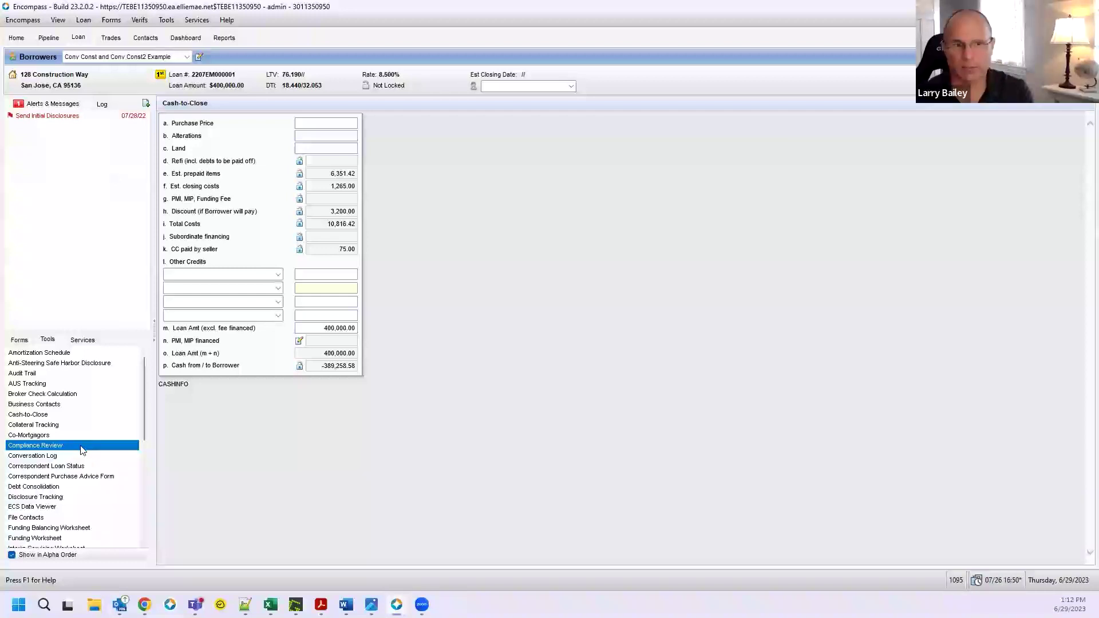
scroll(86, 441, down, 1)
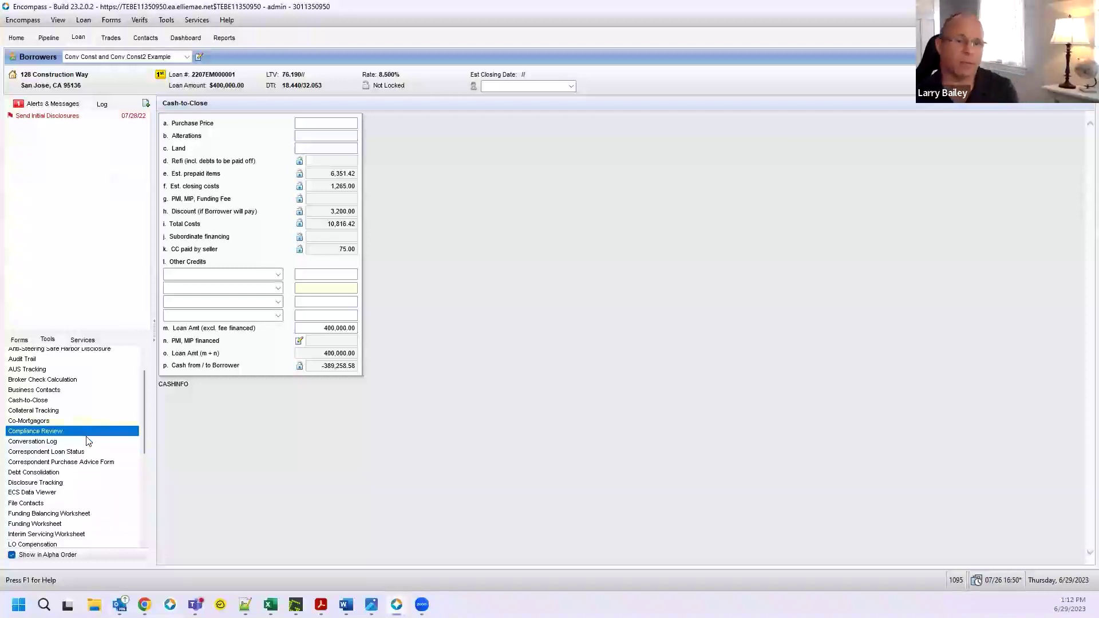
scroll(89, 442, down, 1)
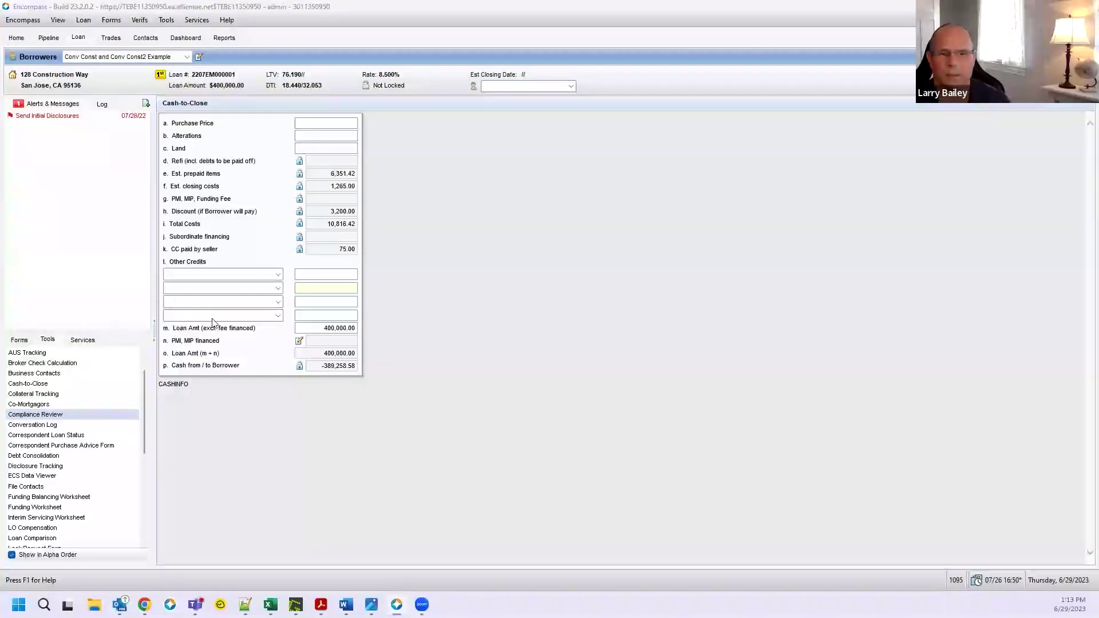
Open the Debt Consolidation worksheet and select the 0.100 origination fee, then move to Margin
click(57, 456)
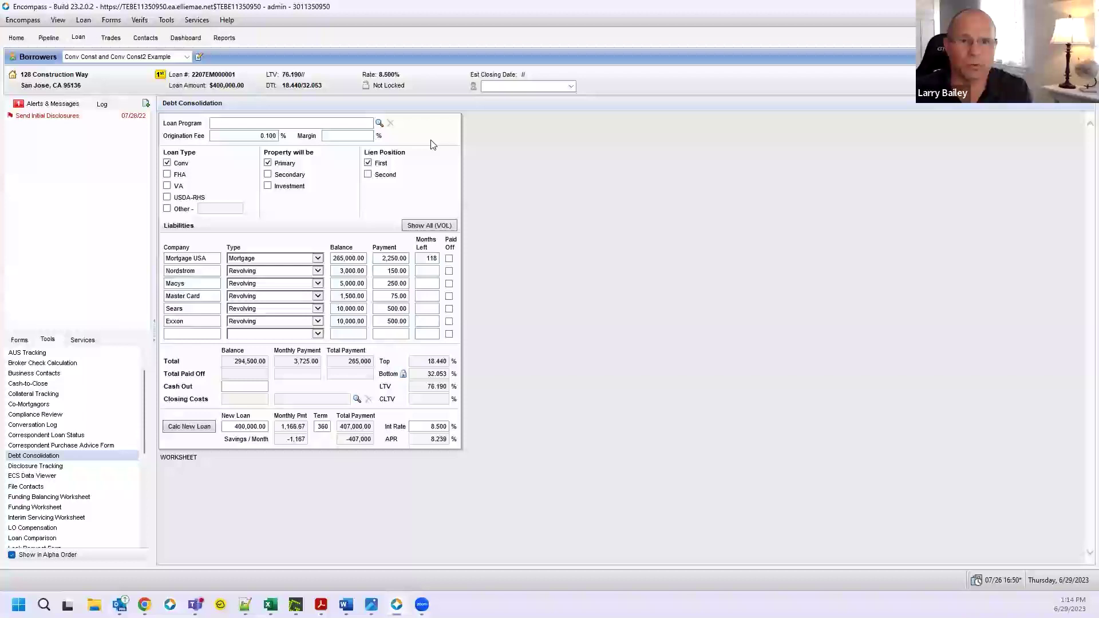
click(249, 136)
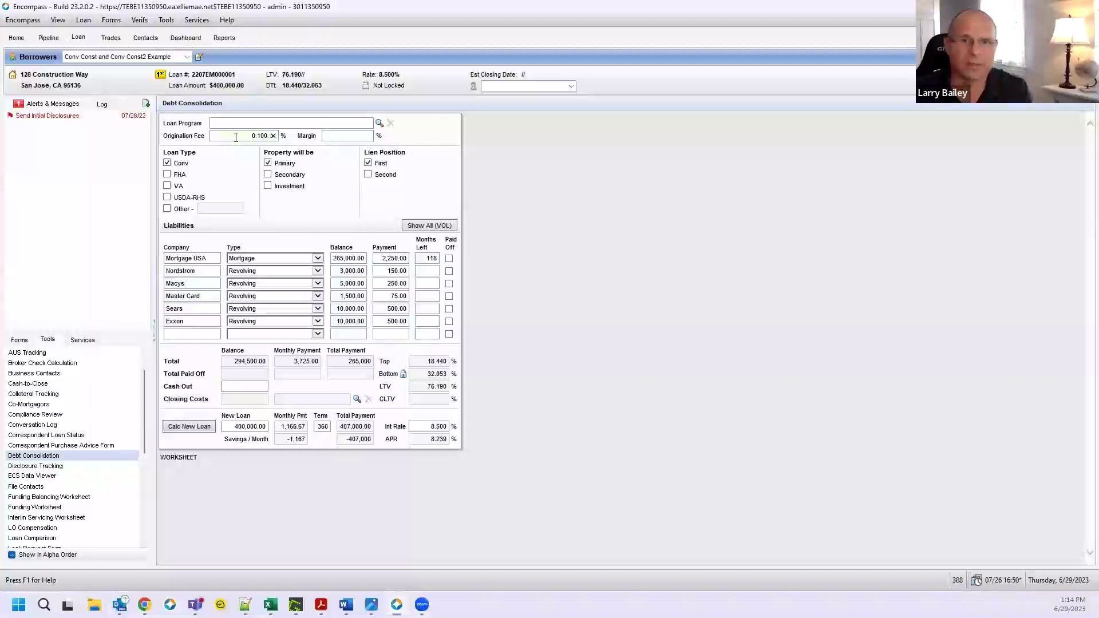
drag(232, 138, 275, 140)
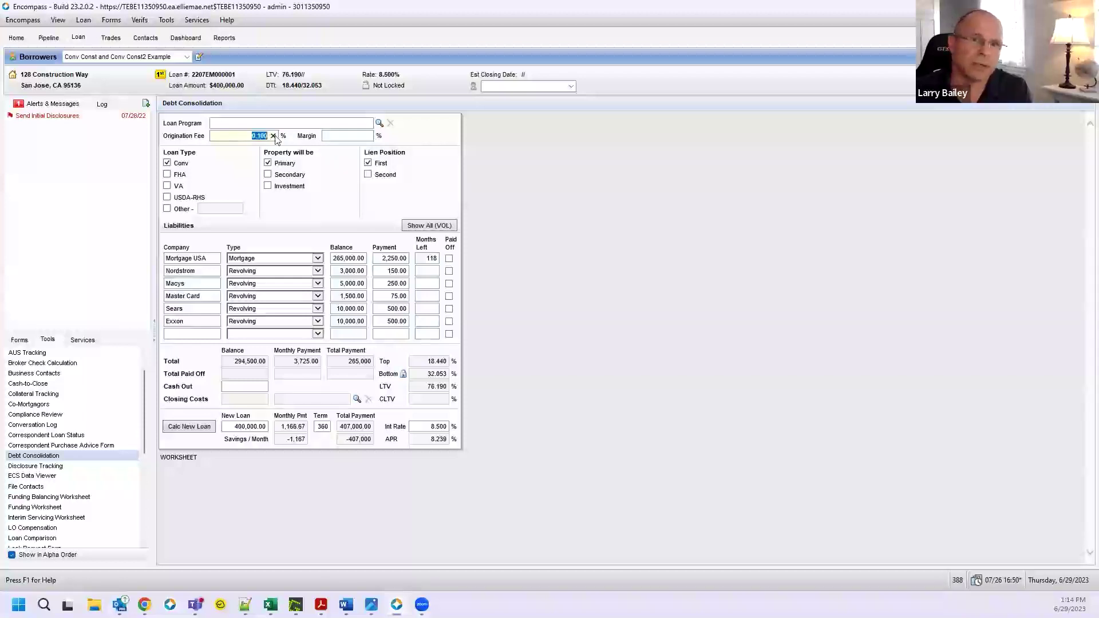
click(342, 136)
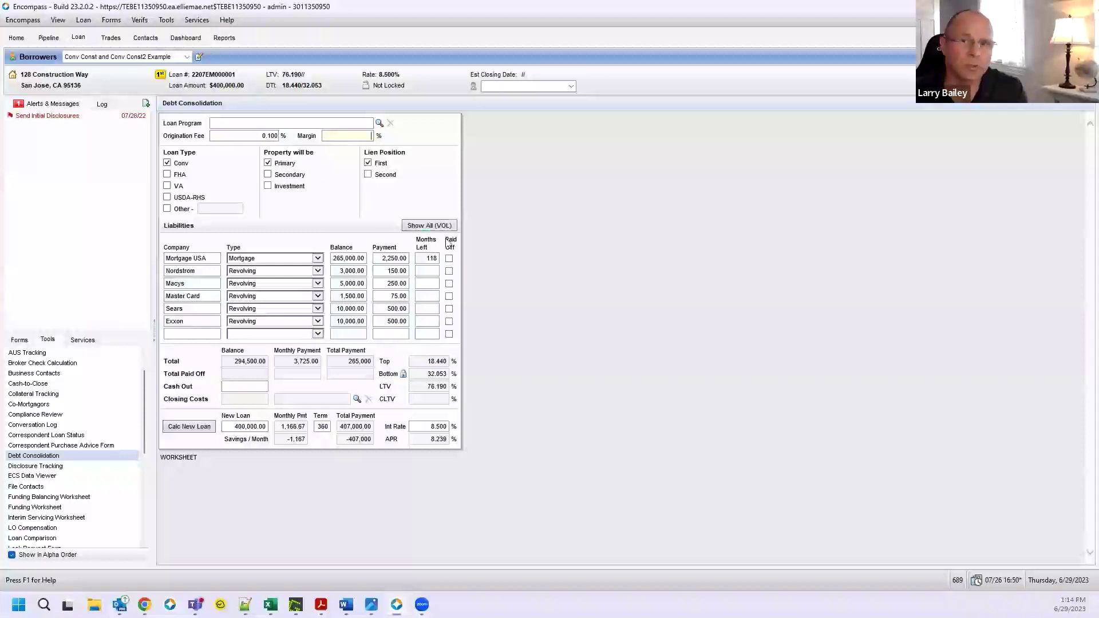
Mark Mortgage USA and Macys debts paid off and recalculate the new loan to 280,741.00
click(449, 260)
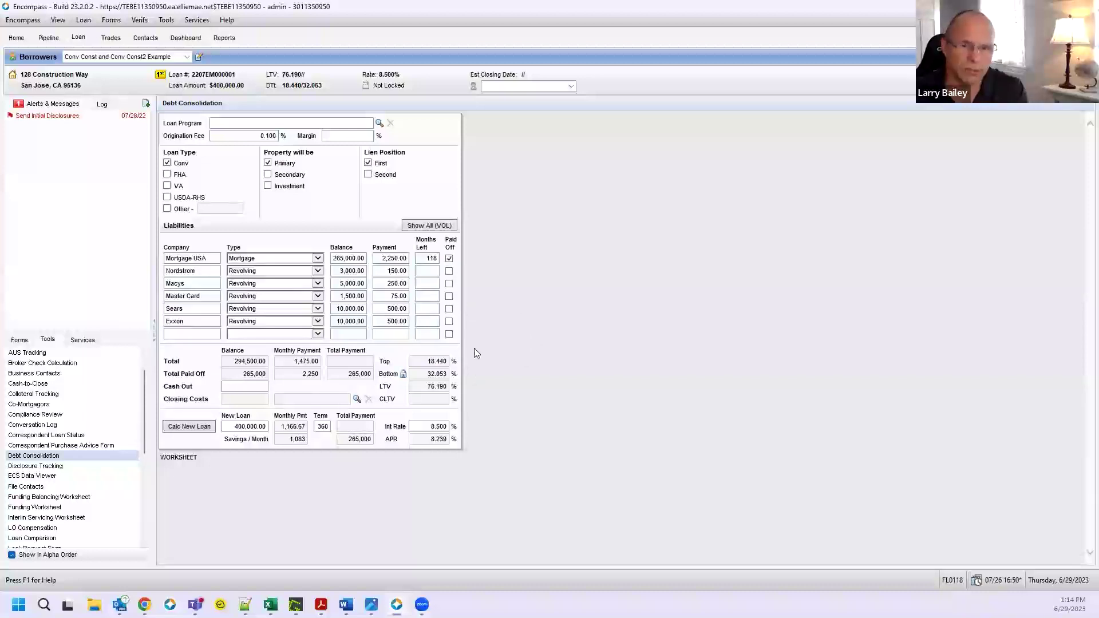
click(455, 287)
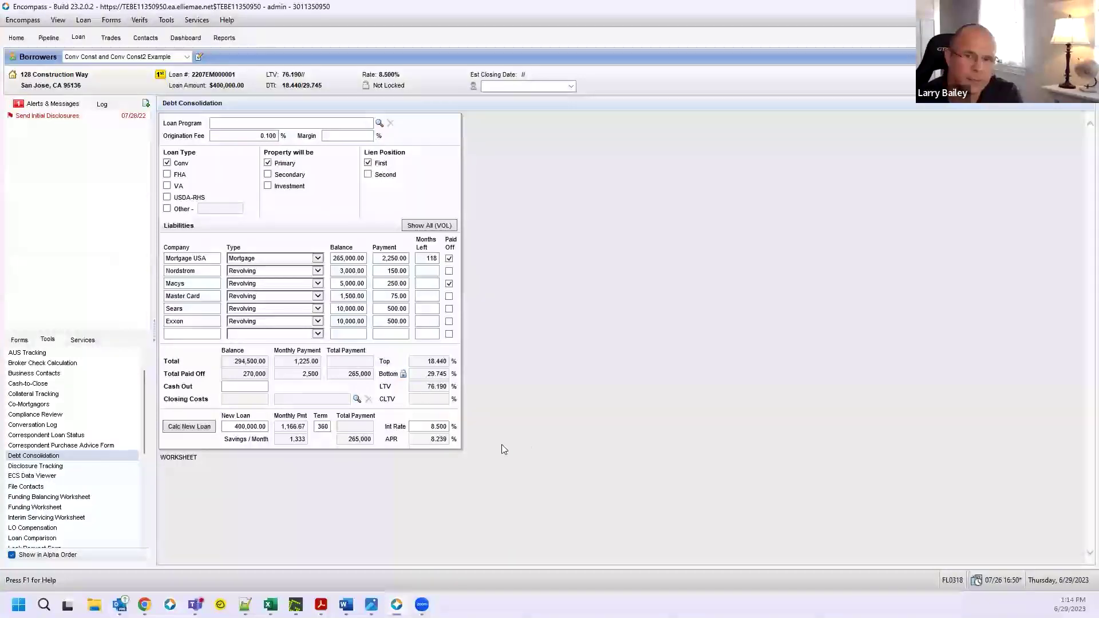
click(427, 426)
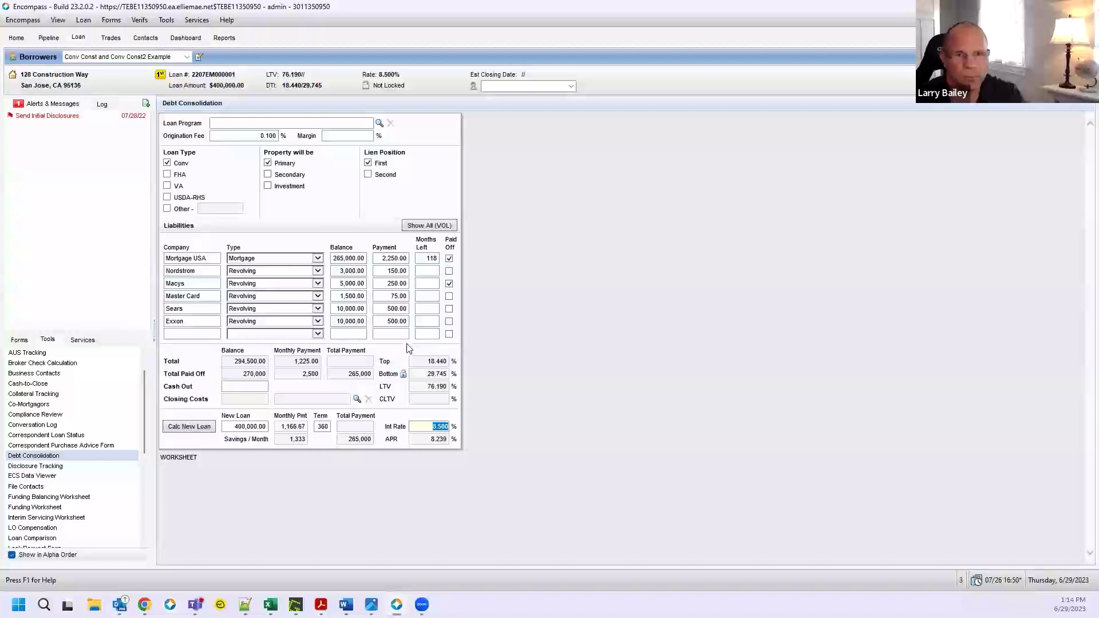
click(193, 431)
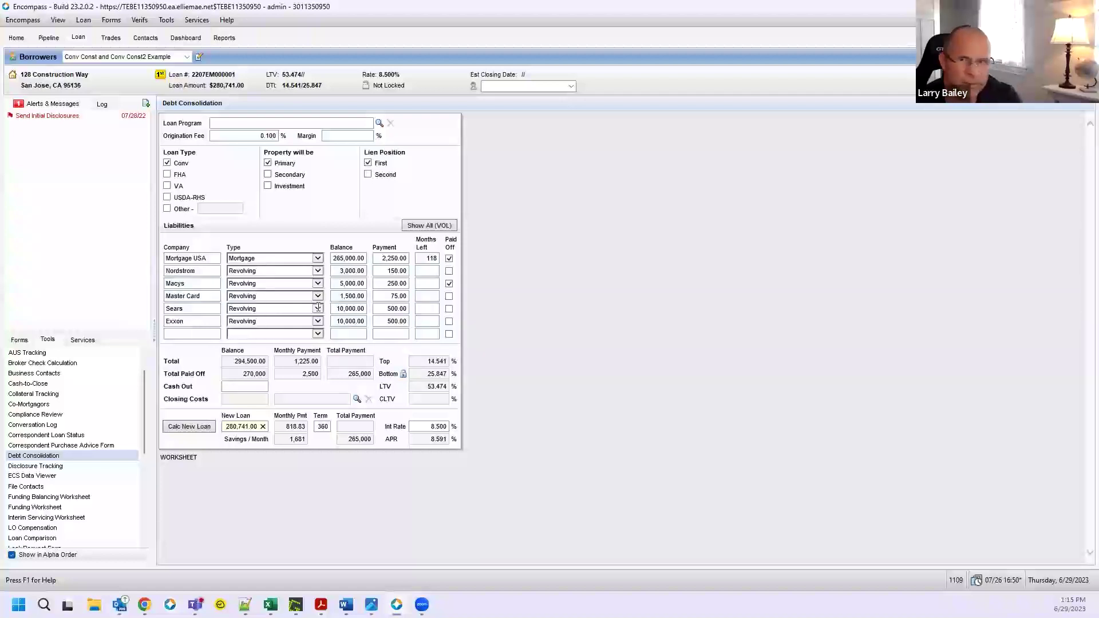
Show all liabilities (VOL) and enlarge the payoff list to see all six creditors
click(408, 223)
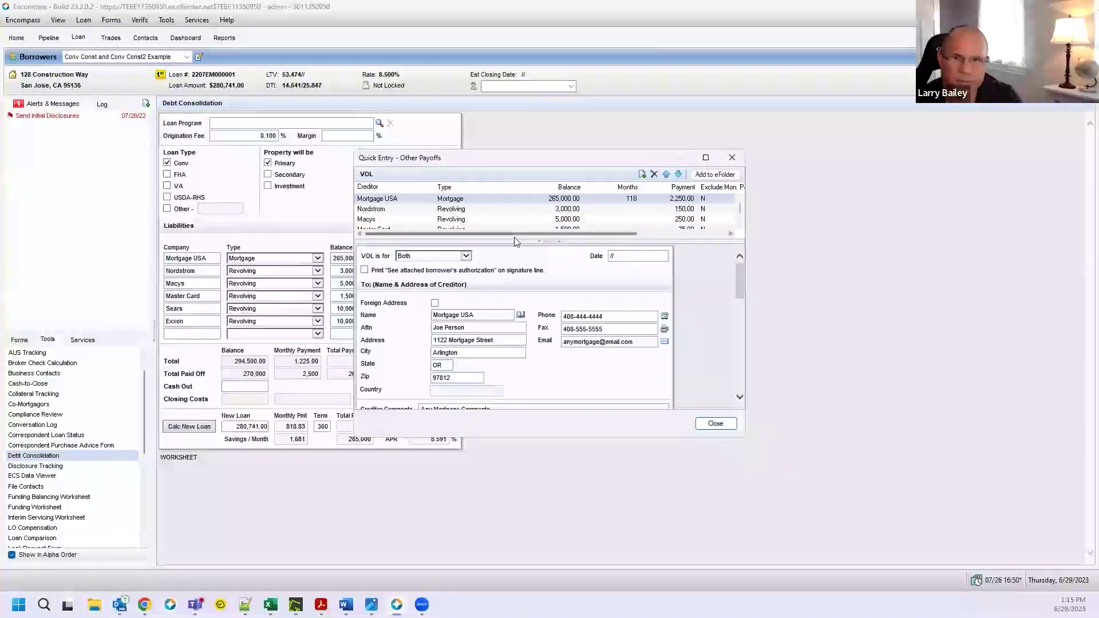
drag(513, 240, 521, 349)
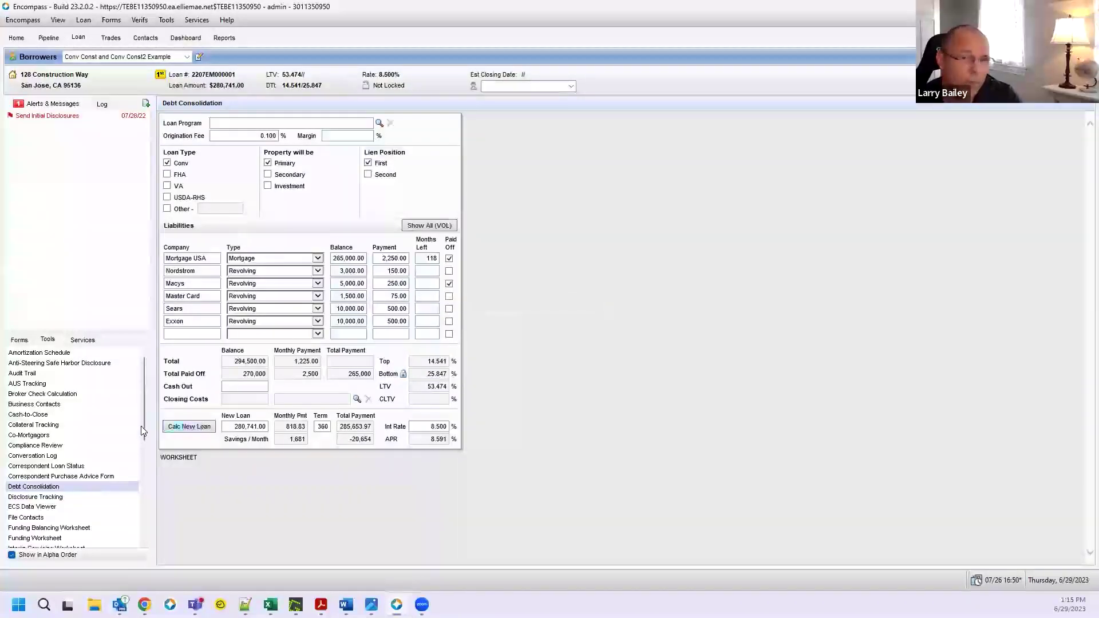
Scroll down the Tools list and open the Disclosure Tracking form
scroll(144, 457, down, 1)
scroll(142, 461, down, 3)
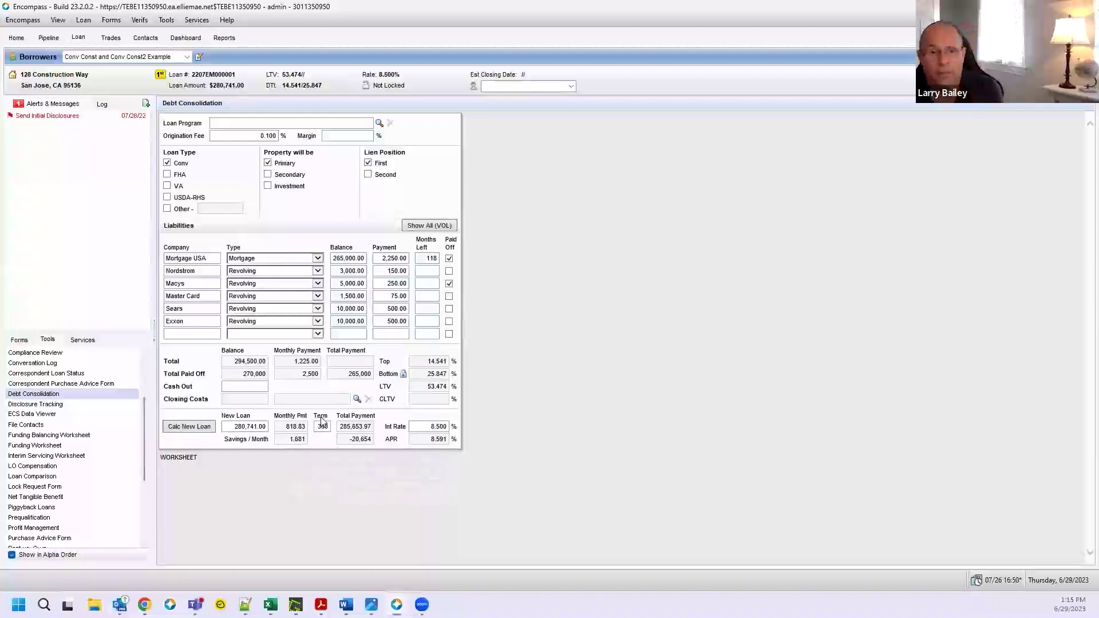
click(50, 405)
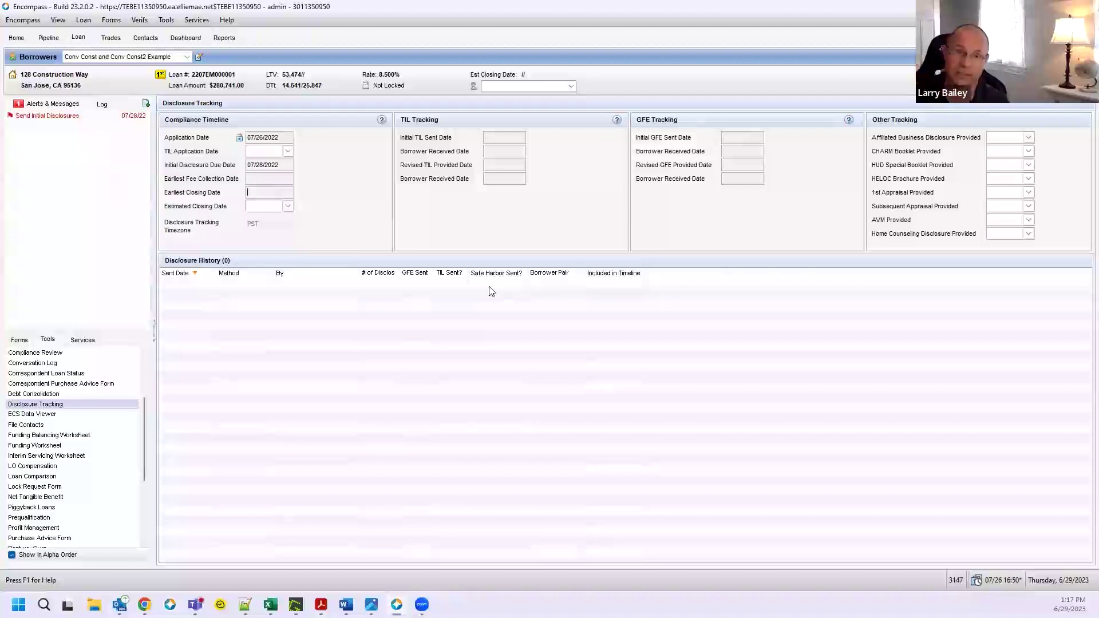
Focus the Earliest Closing Date field, check the field tips, then switch to LO Compensation
click(273, 194)
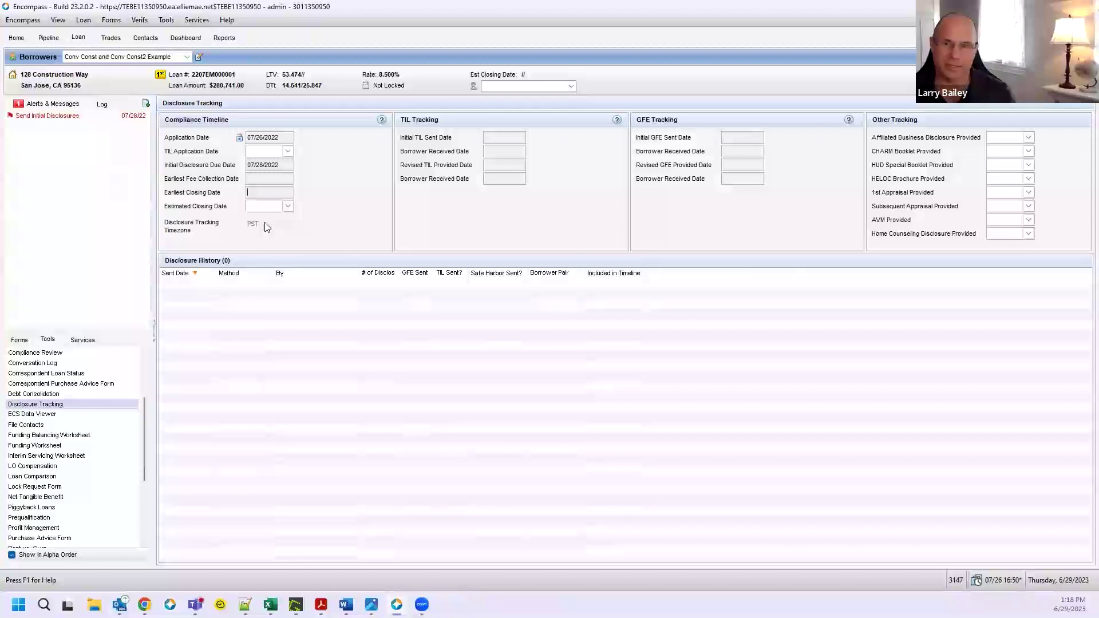
mouse_move(747, 150)
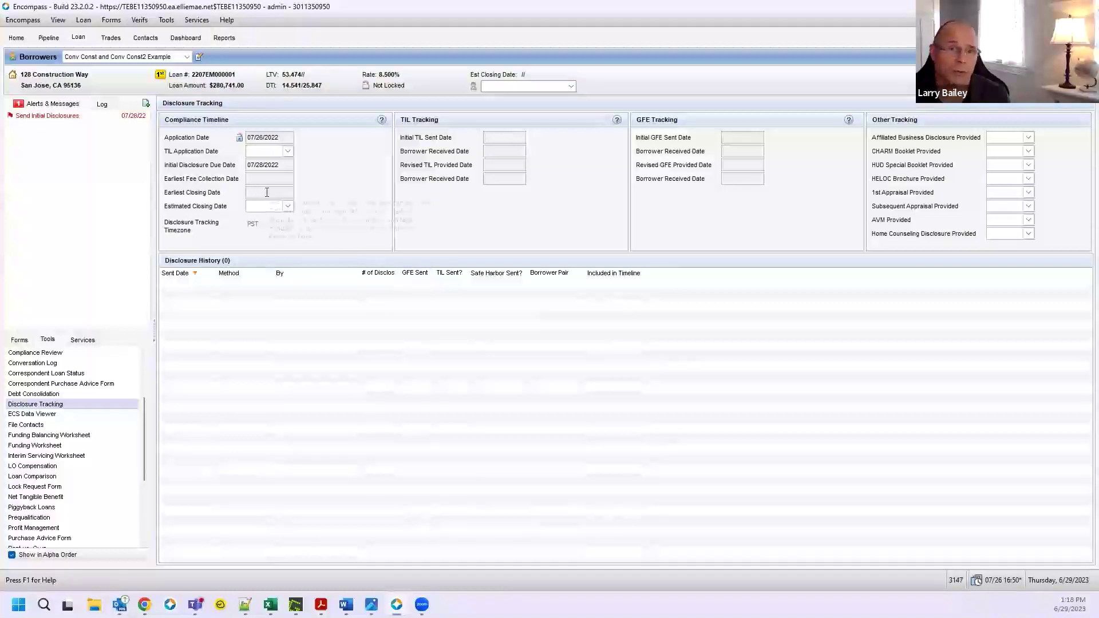
mouse_move(266, 192)
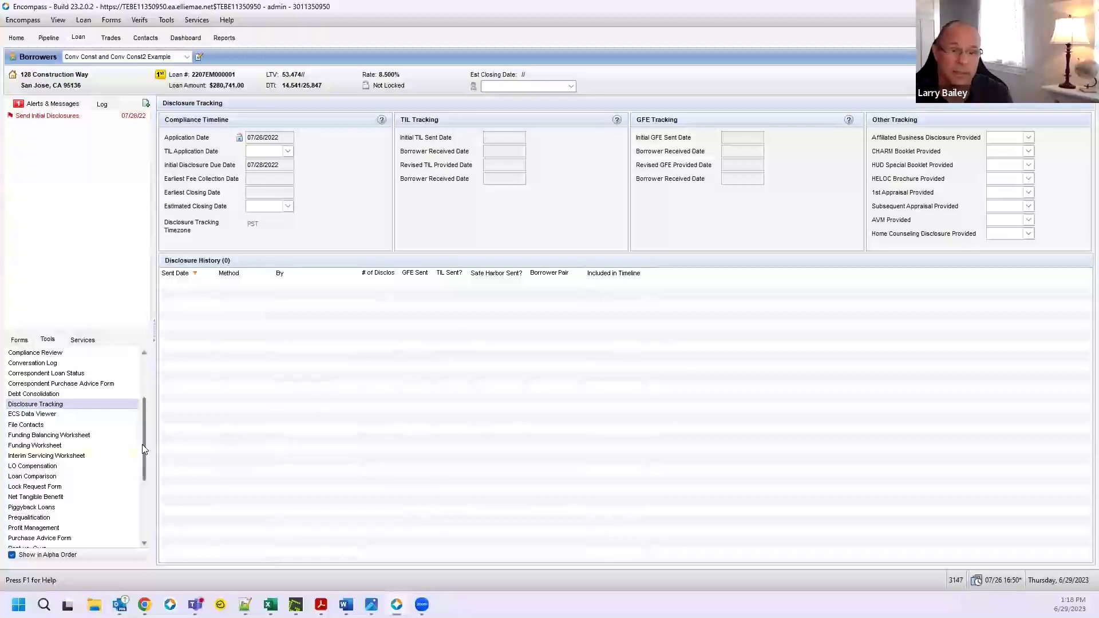
click(76, 467)
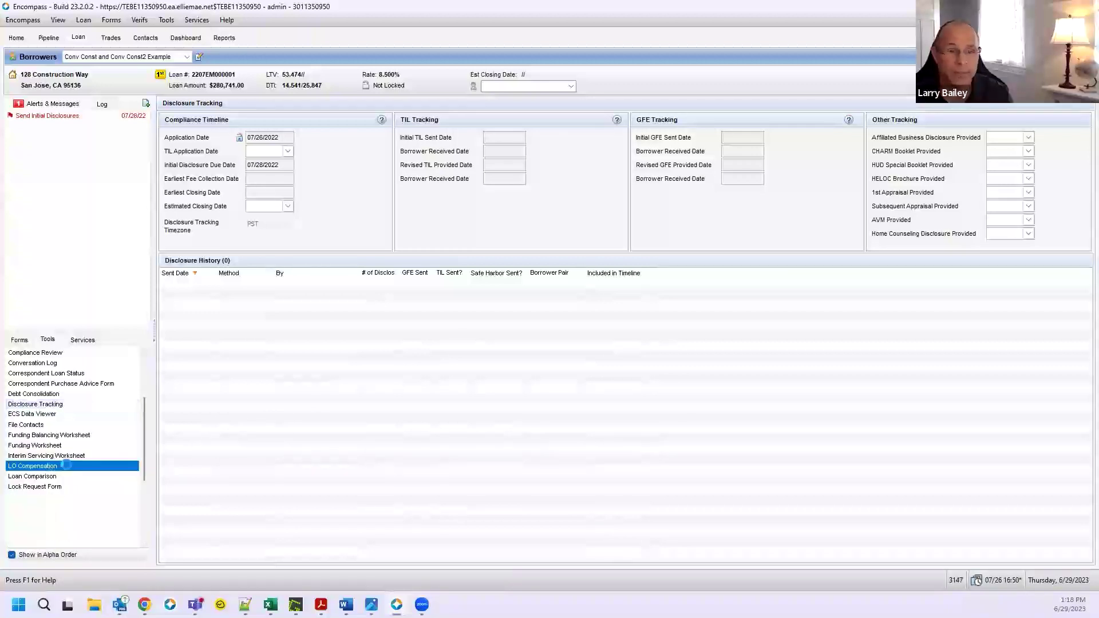
Open Loan Comparison and copy Scenario 1's values into Scenario 3, accepting the warning
click(72, 477)
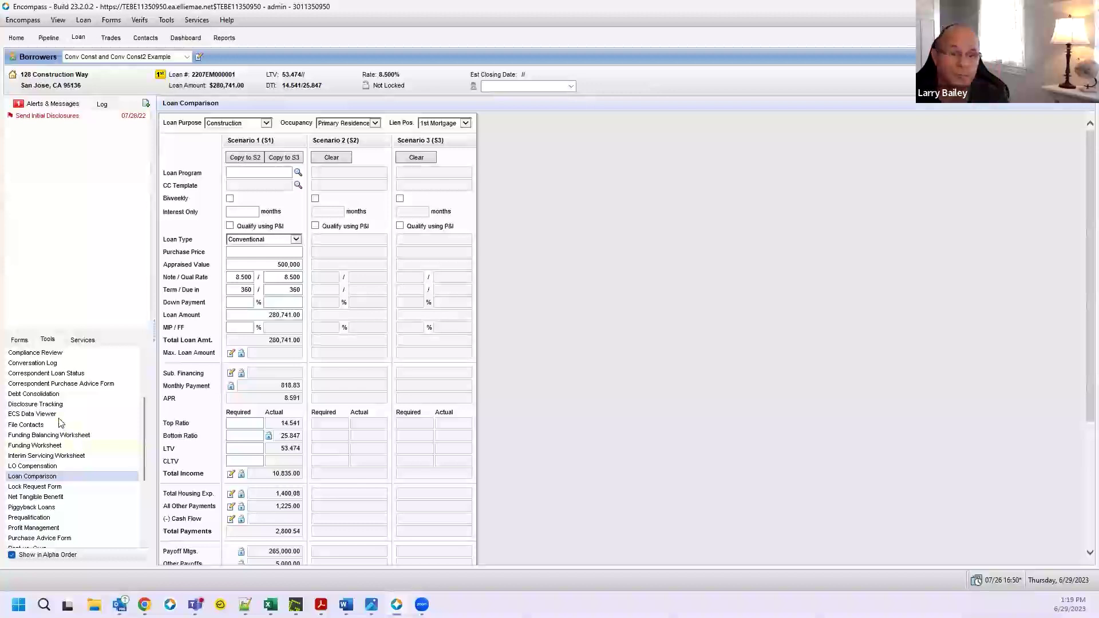
scroll(55, 395, up, 2)
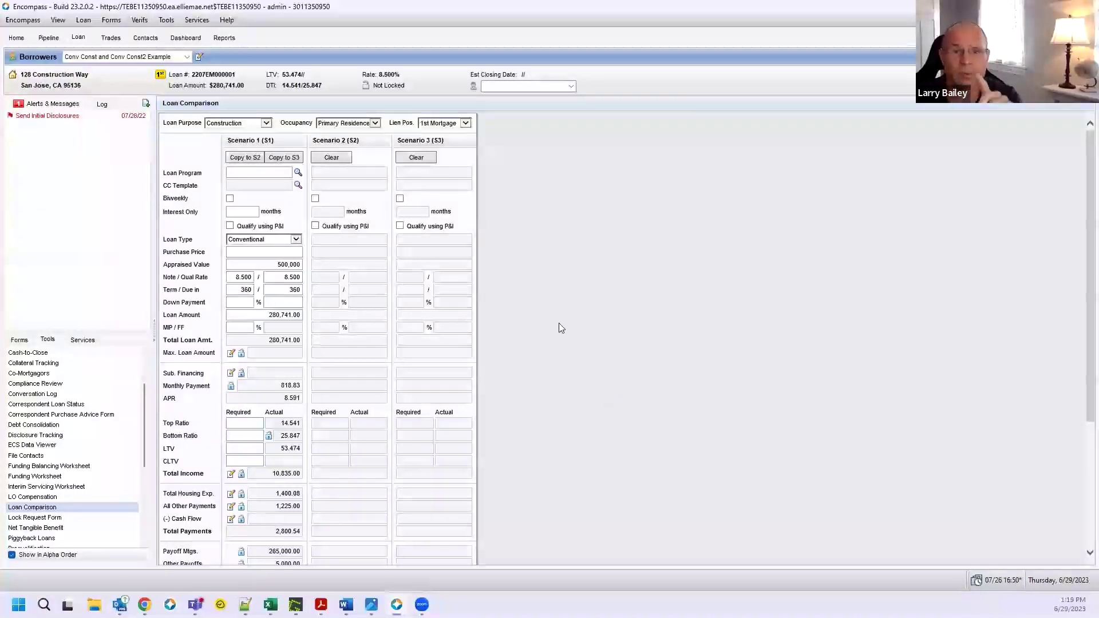
click(245, 262)
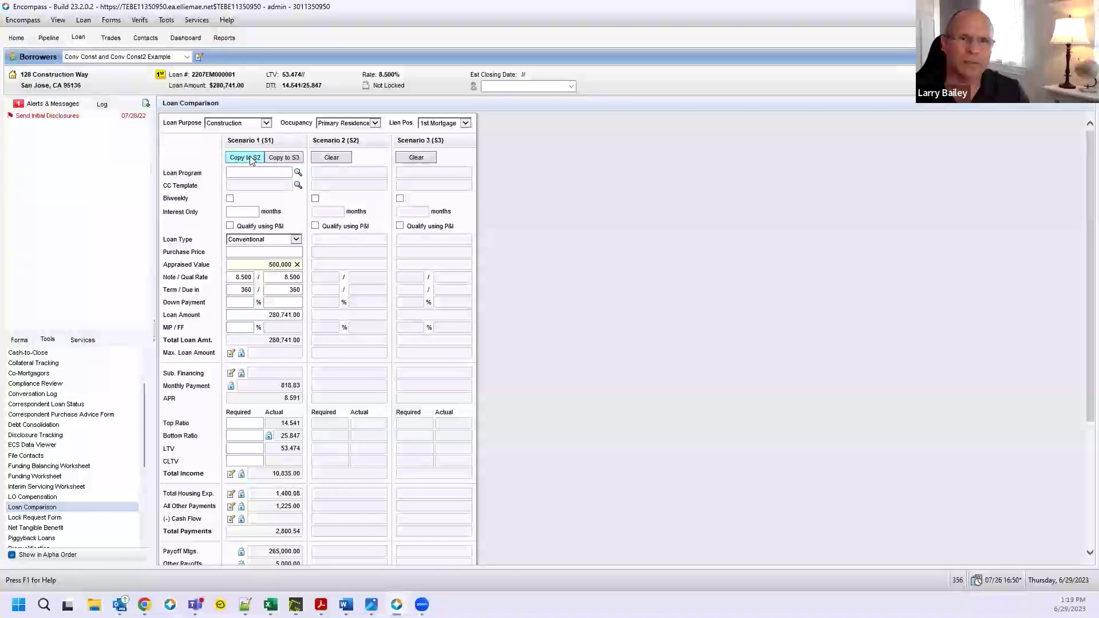
click(281, 159)
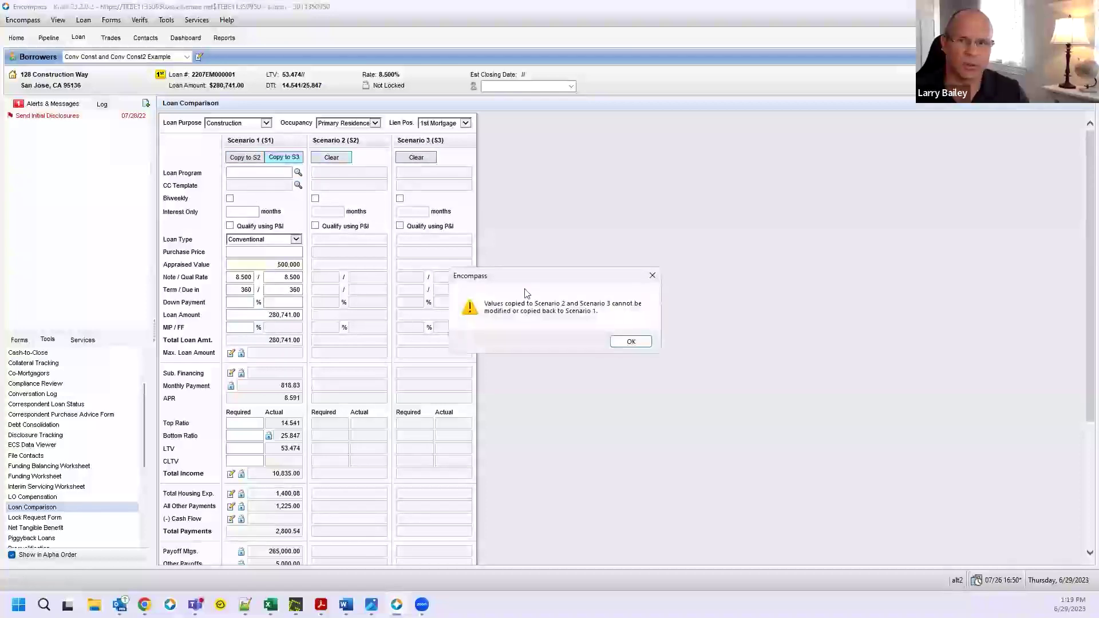
click(624, 345)
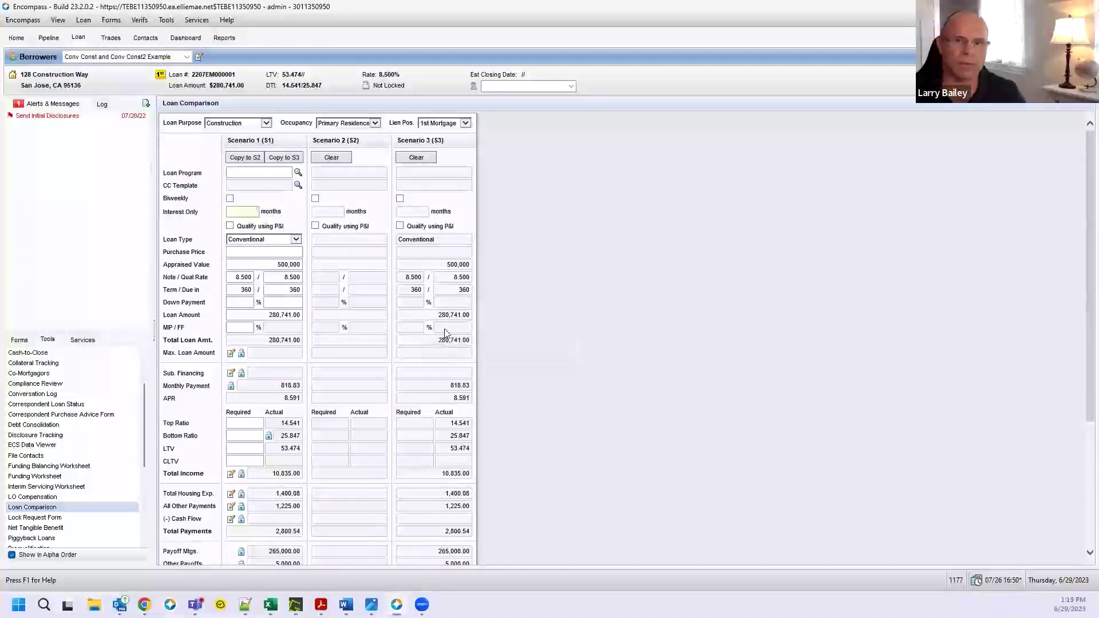
Open Field Help (F1) for Scenario 3's Purchase Price and place the HelpPad beside the form
click(442, 253)
key(F1)
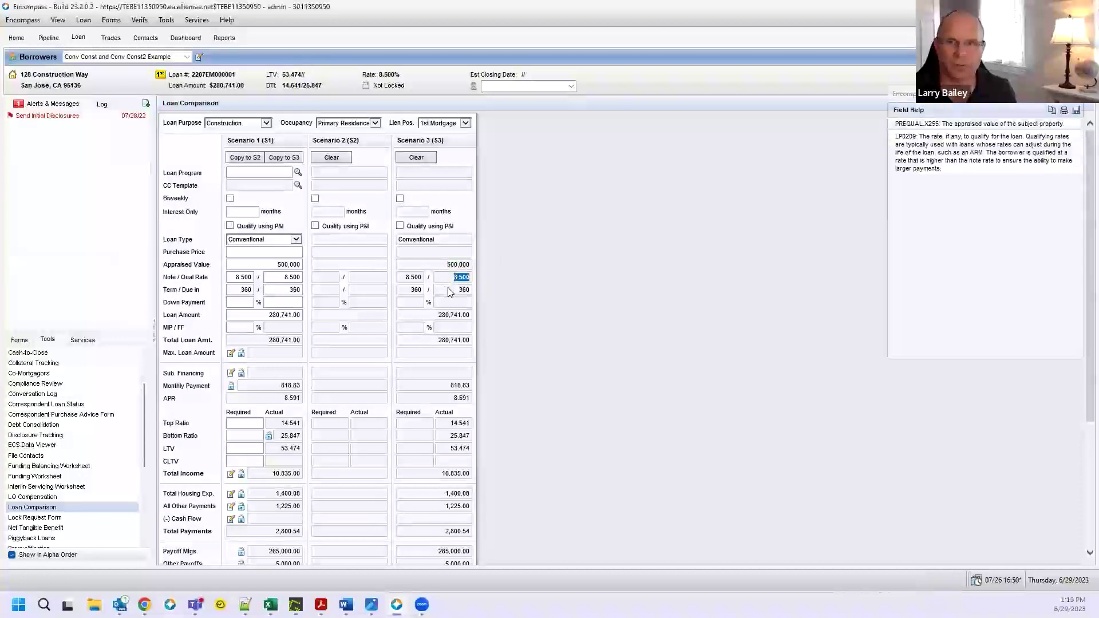
click(451, 303)
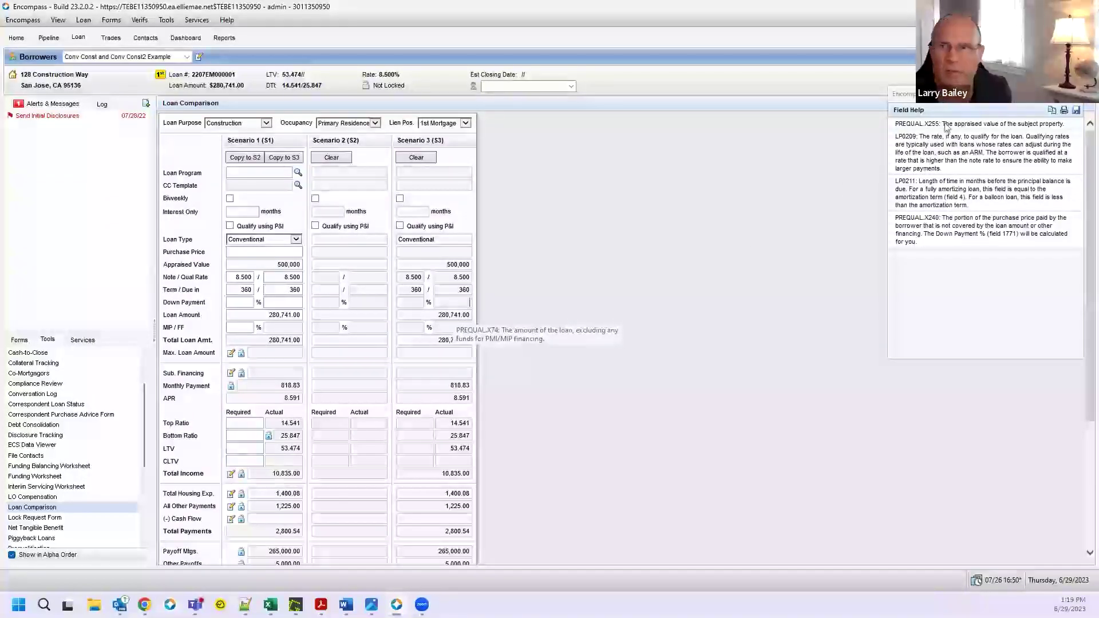
drag(910, 93, 719, 122)
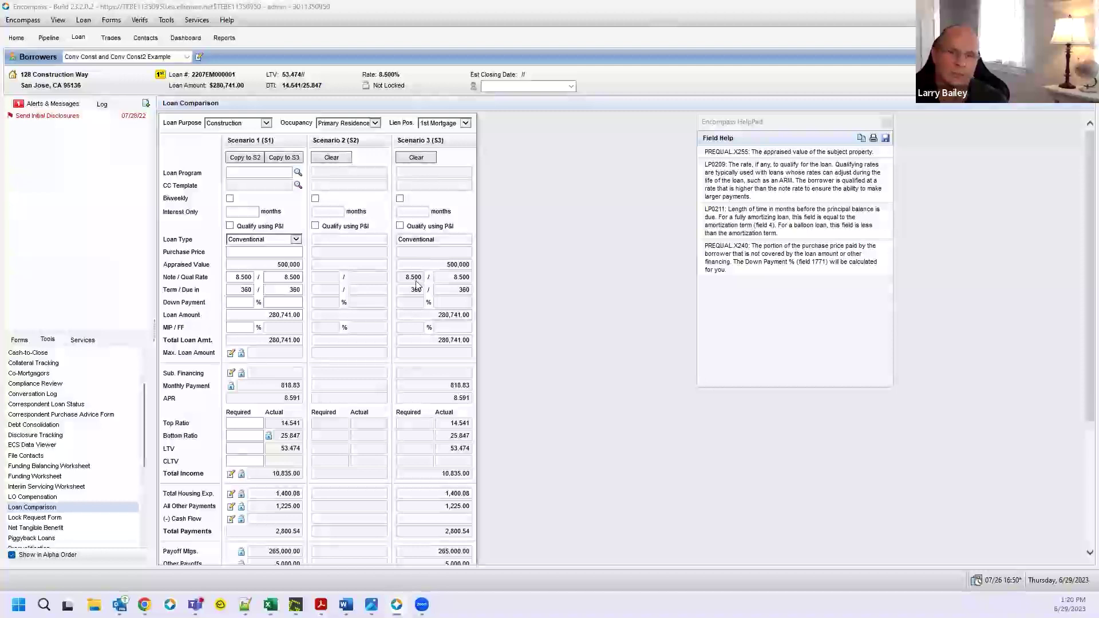
Set Scenario 1's loan type to FHA and copy it into Scenario 2, accepting the warning
click(291, 240)
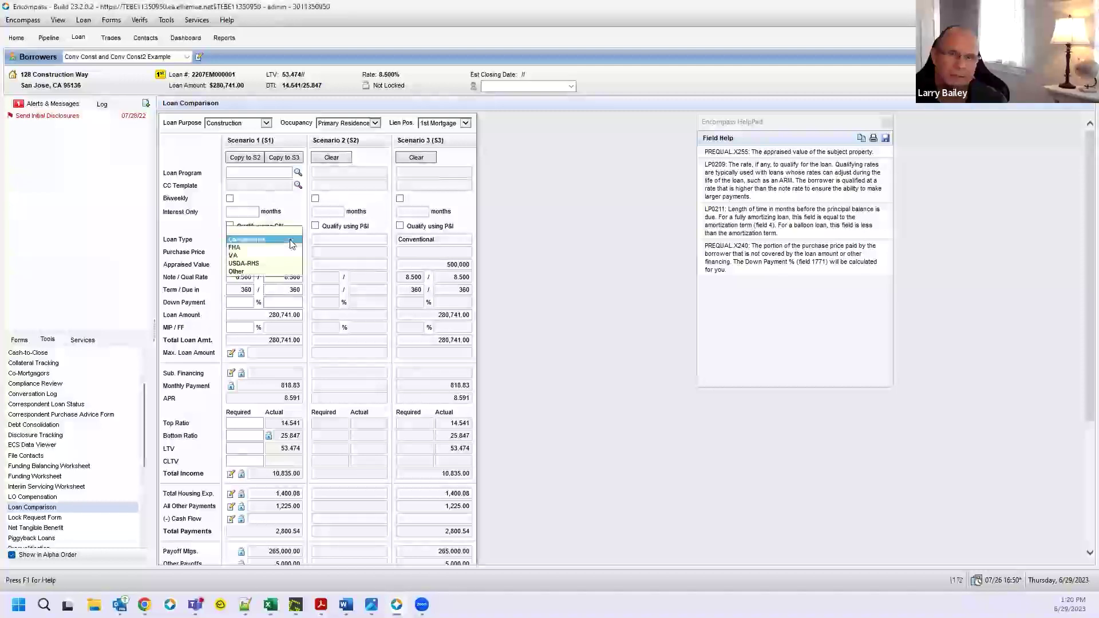
click(234, 247)
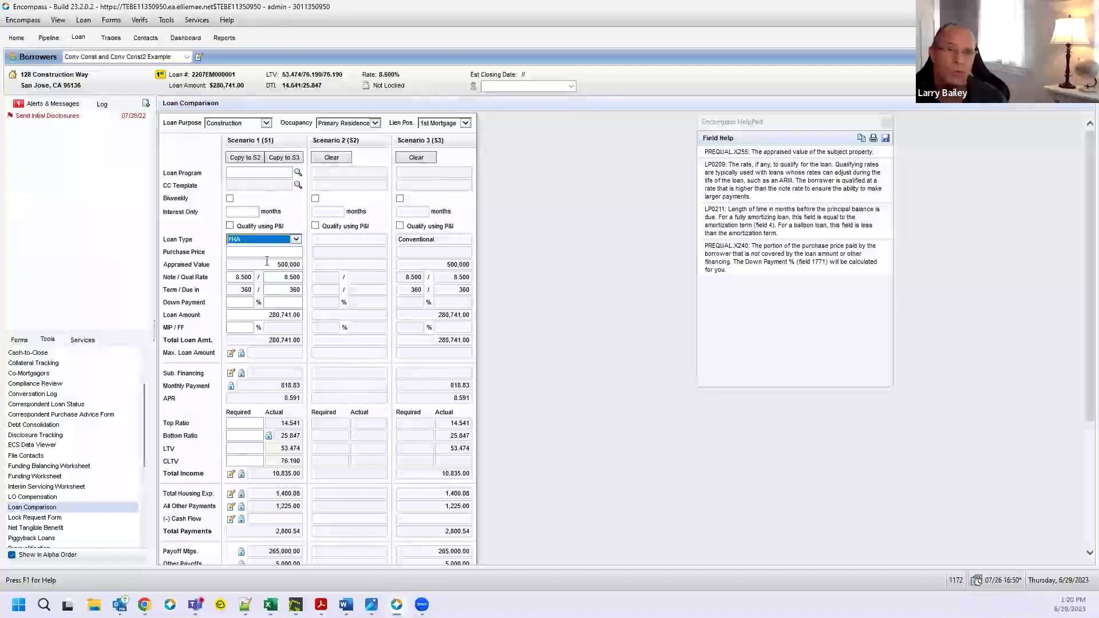
click(350, 267)
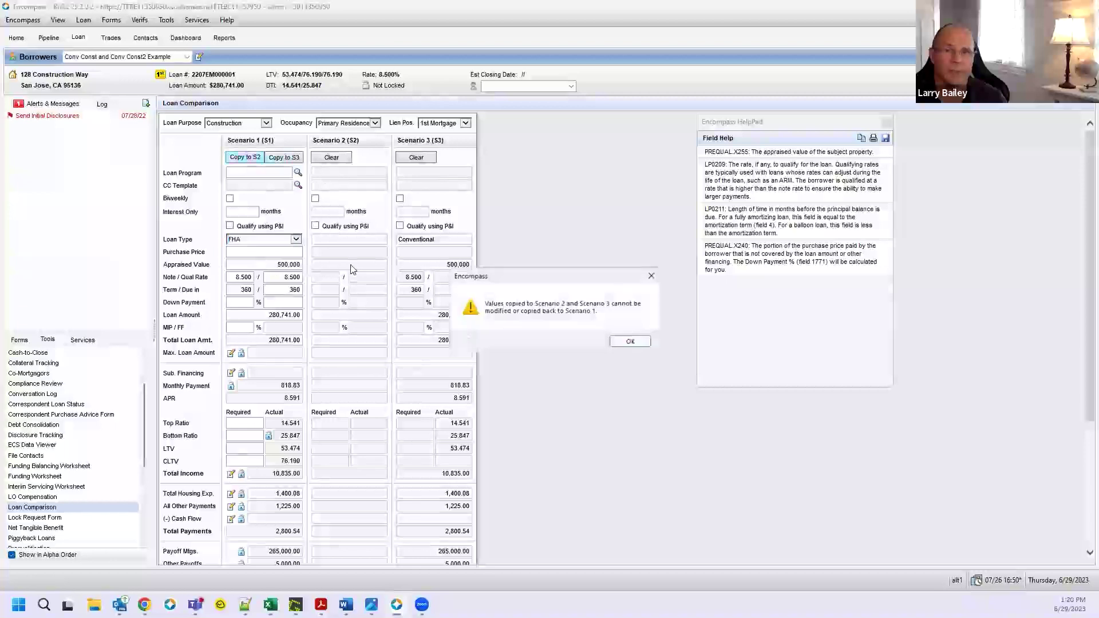
click(630, 341)
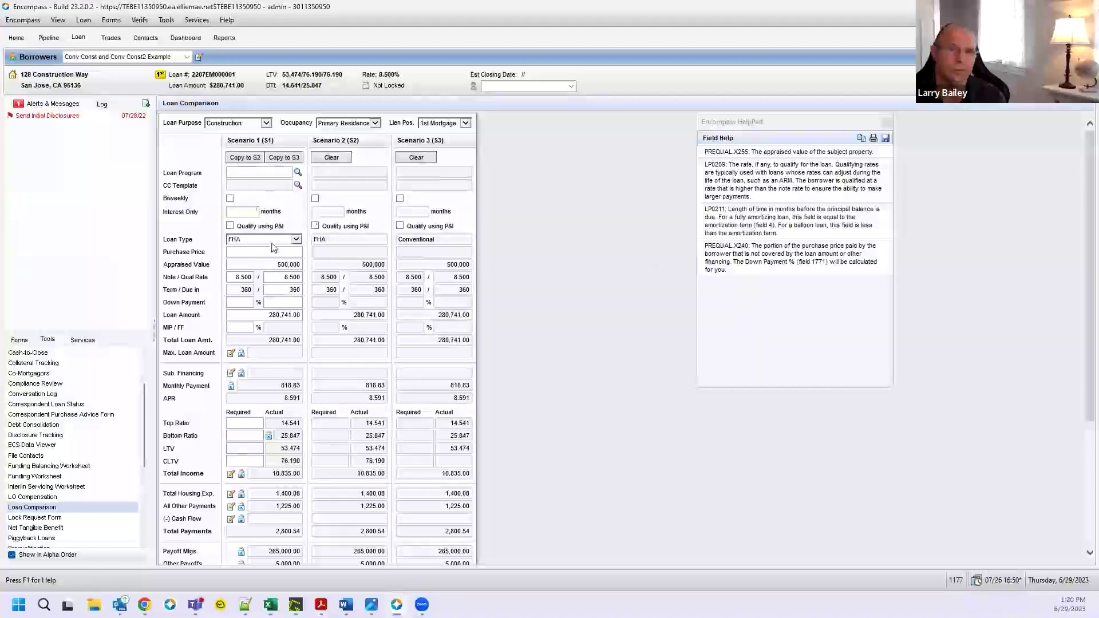
scroll(395, 338, down, 6)
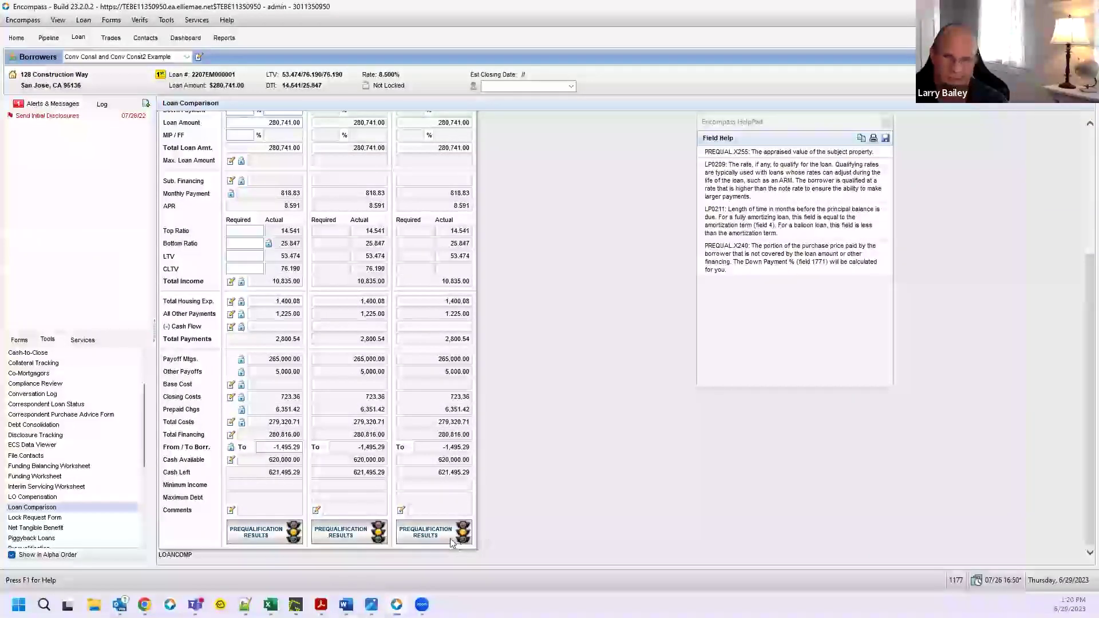
Close the HelpPad window and scroll through the Loan Comparison form and Tools list
click(881, 124)
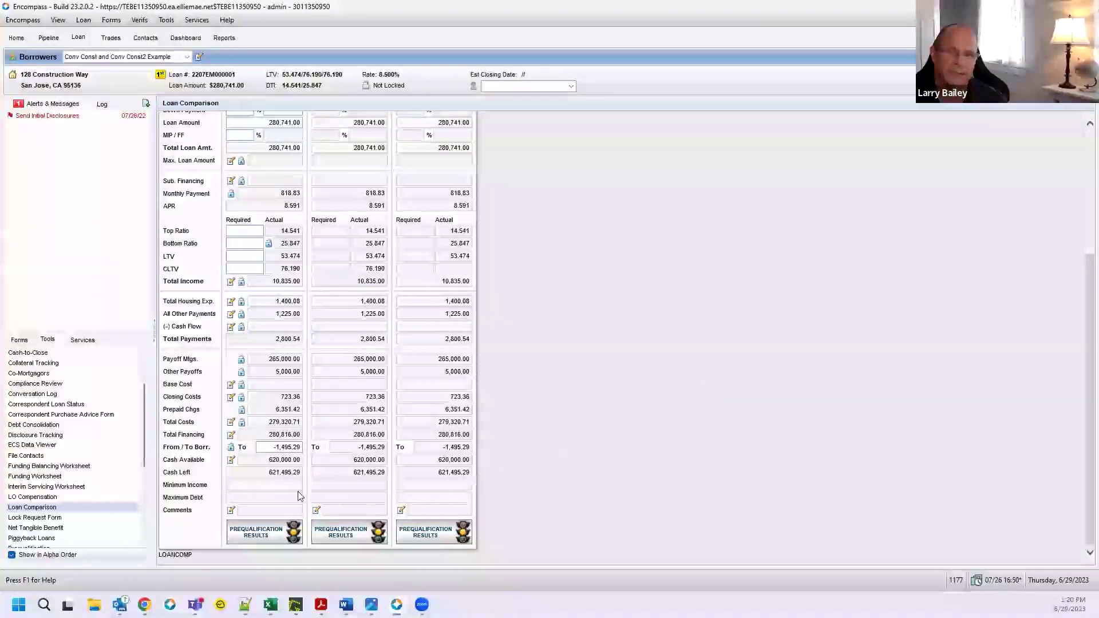
scroll(337, 473, up, 5)
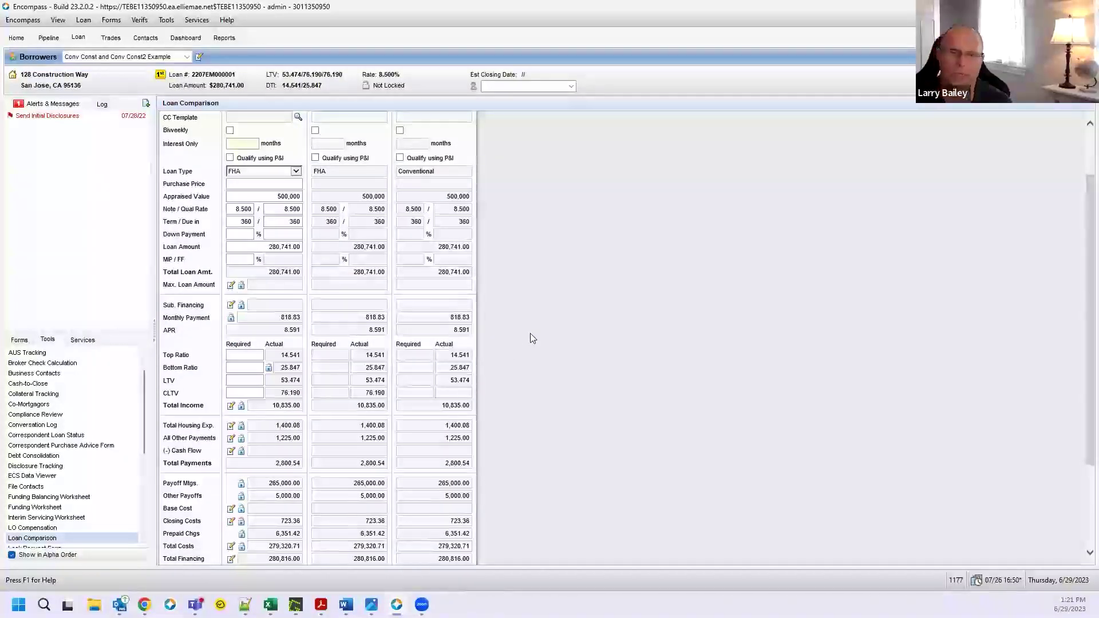
scroll(530, 334, down, 3)
scroll(530, 333, down, 3)
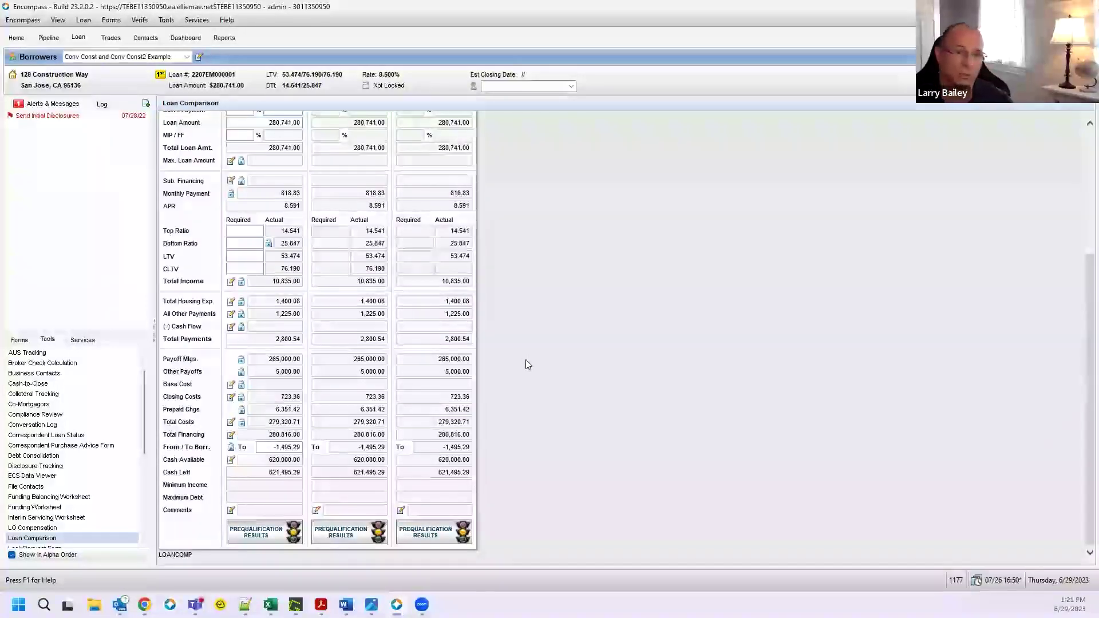
drag(144, 441, 144, 519)
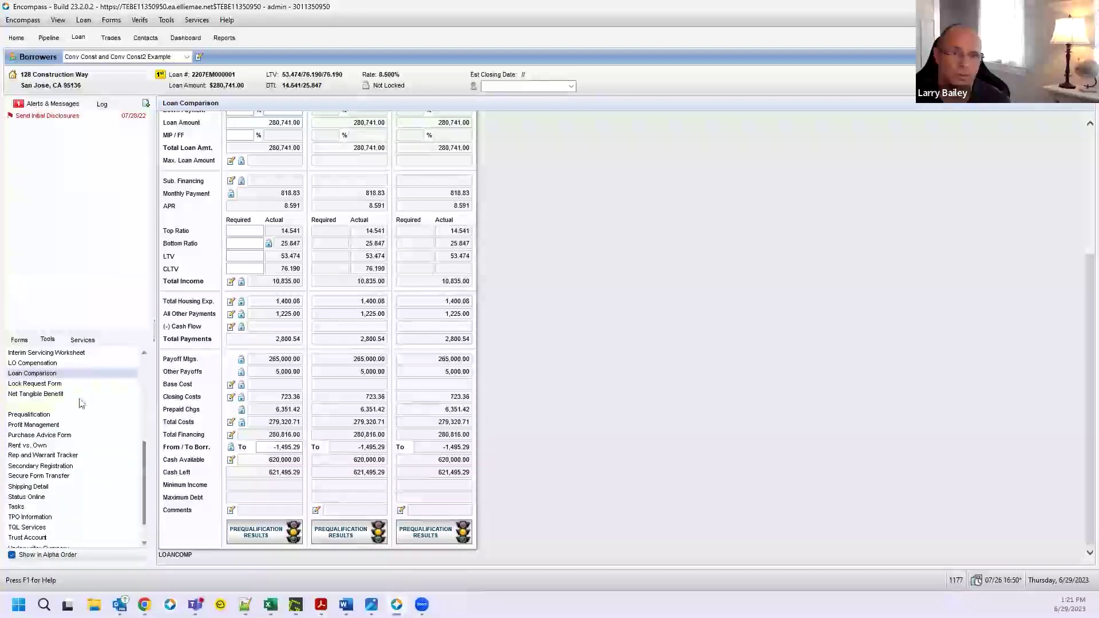
Open the Net Tangible Benefit form for the 280,741.00 loan at 8.500% and review its benefits checklist
click(35, 394)
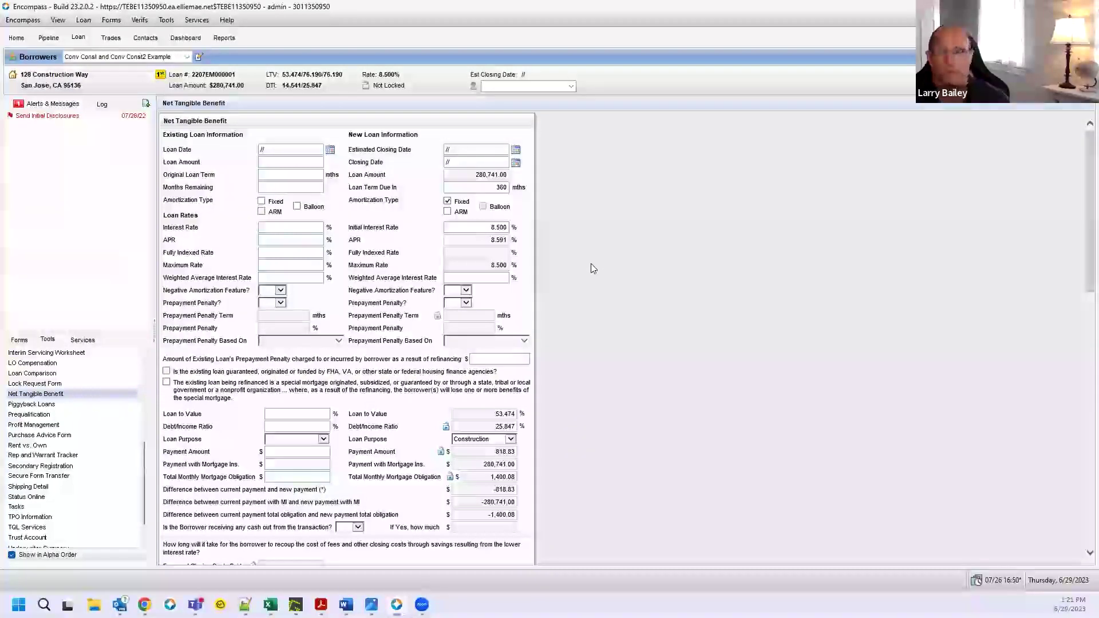
scroll(590, 263, down, 5)
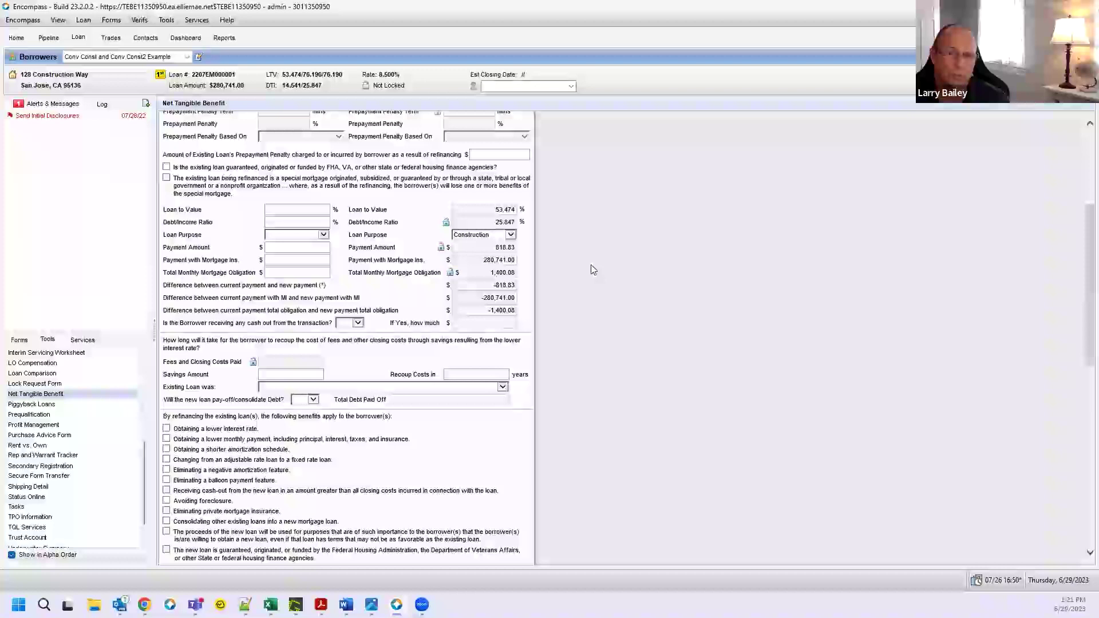
scroll(362, 326, down, 5)
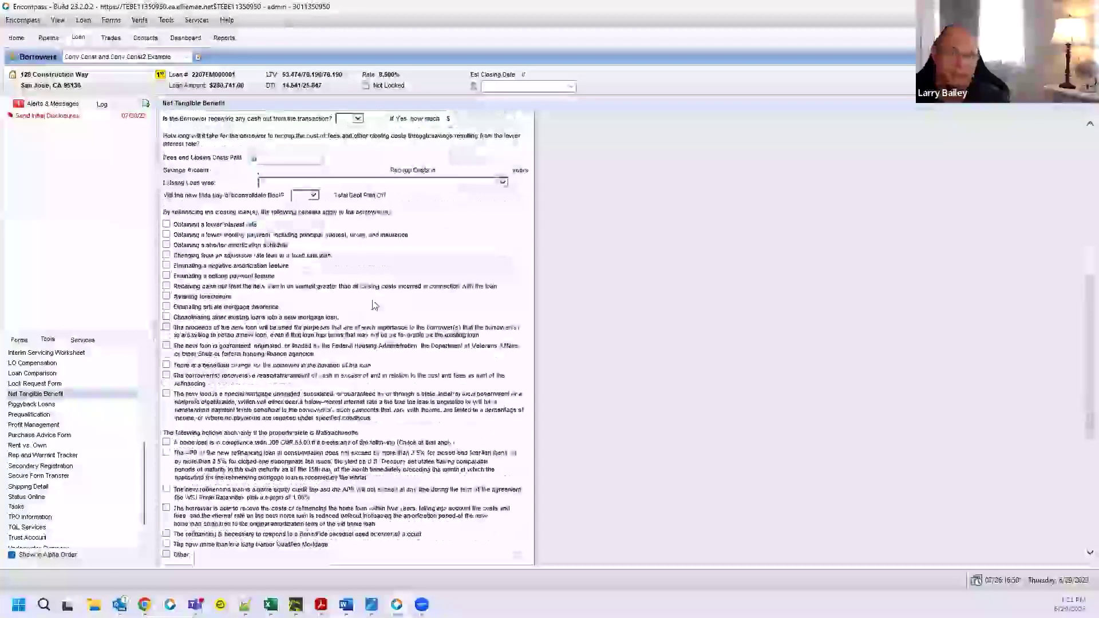
scroll(696, 293, up, 5)
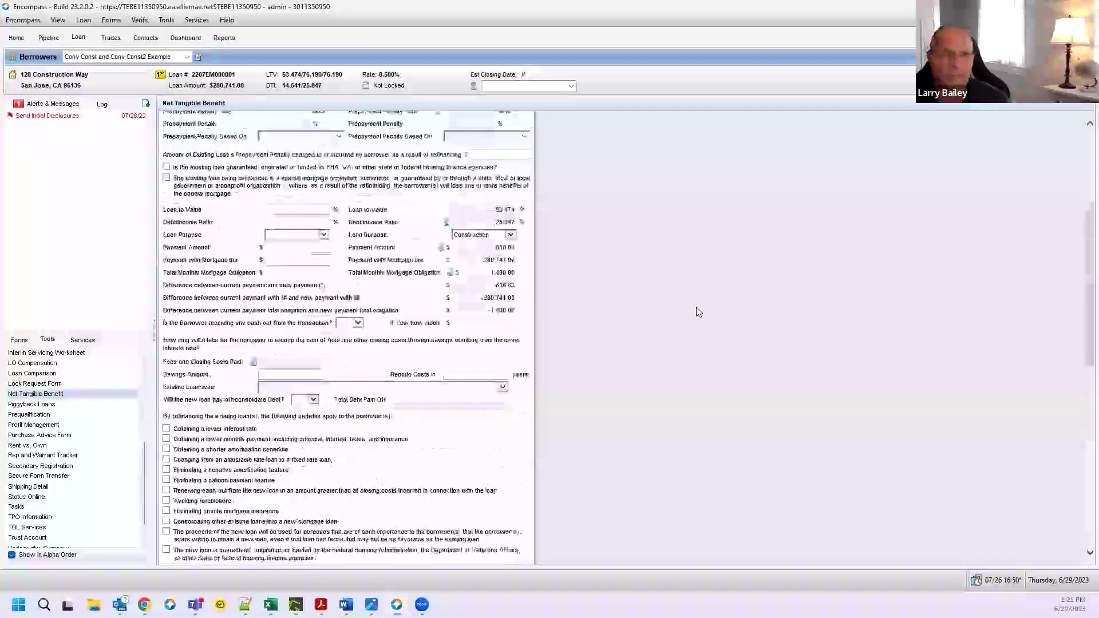
Open the Prequalification form and review the 280,741.00 loan's funds, income and Limits sections
click(30, 414)
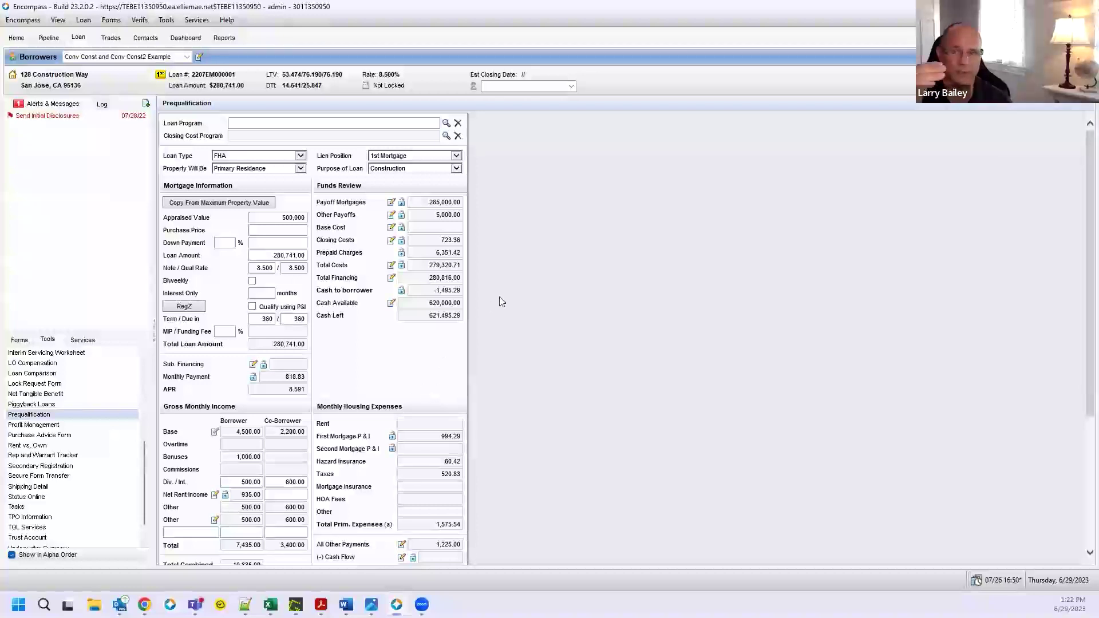
scroll(500, 302, down, 3)
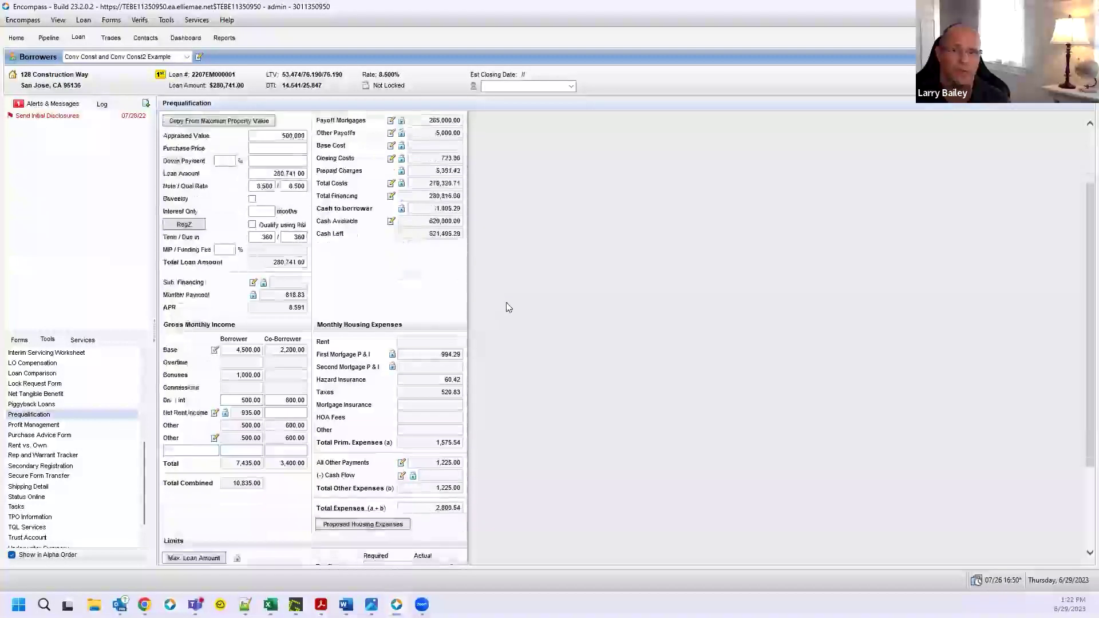
scroll(538, 357, up, 3)
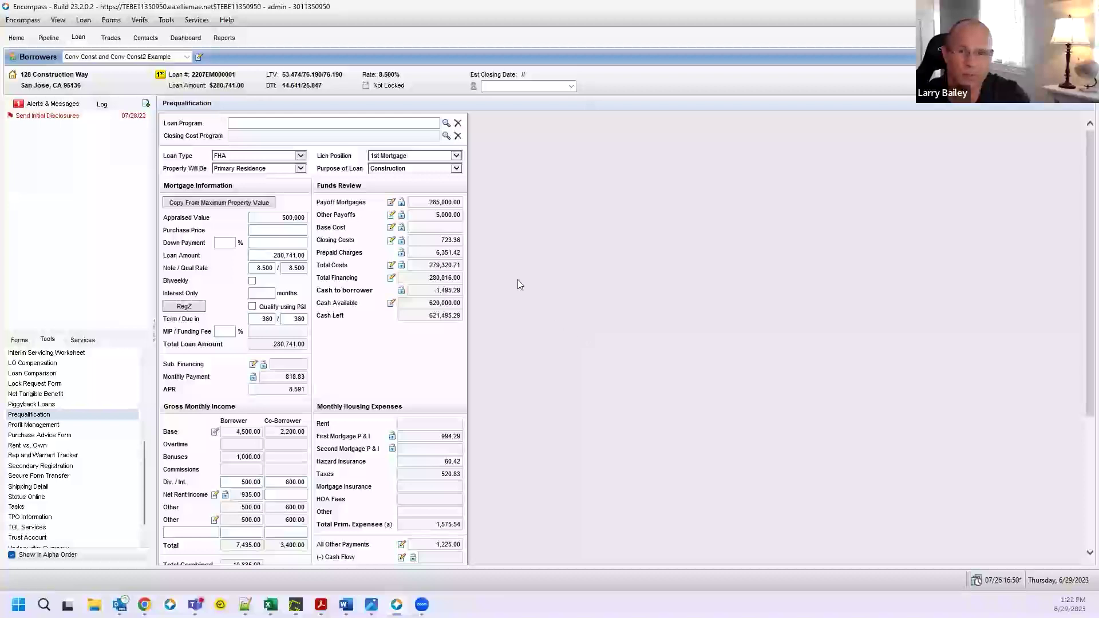
scroll(335, 326, down, 2)
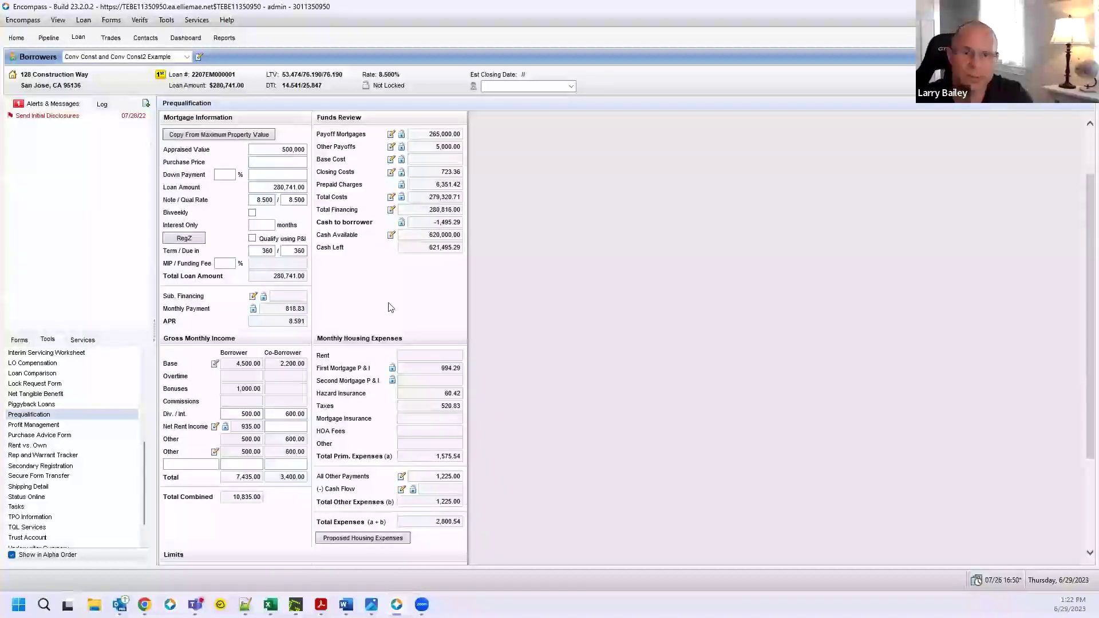
scroll(323, 323, up, 2)
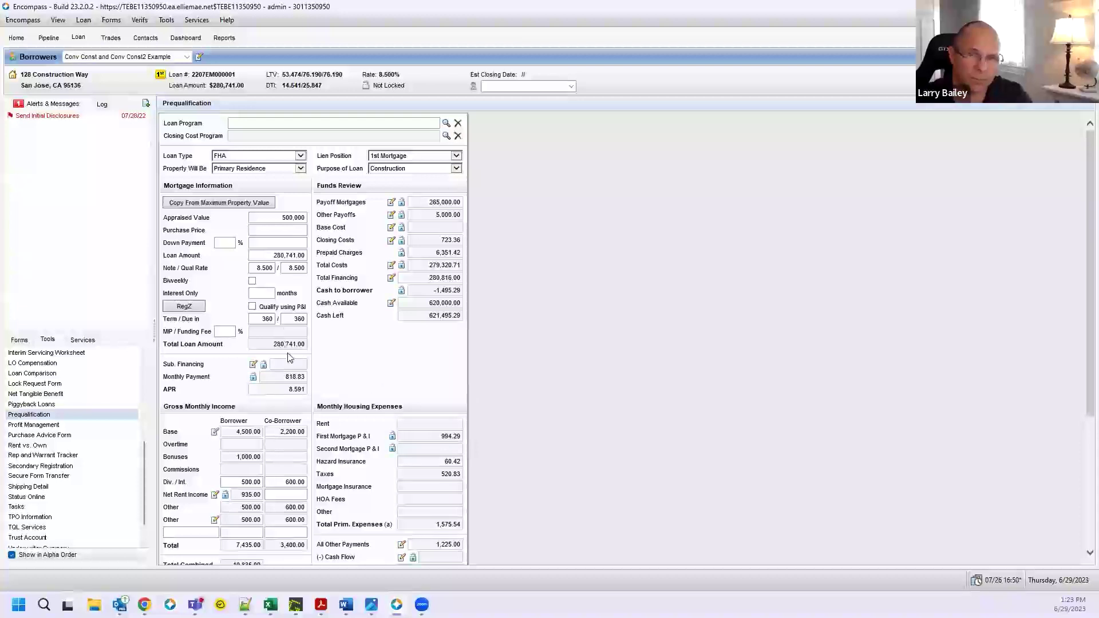
Open Rent vs. Own and review the Results and Investment Considerations, which favour renting by 200.08 monthly
click(56, 446)
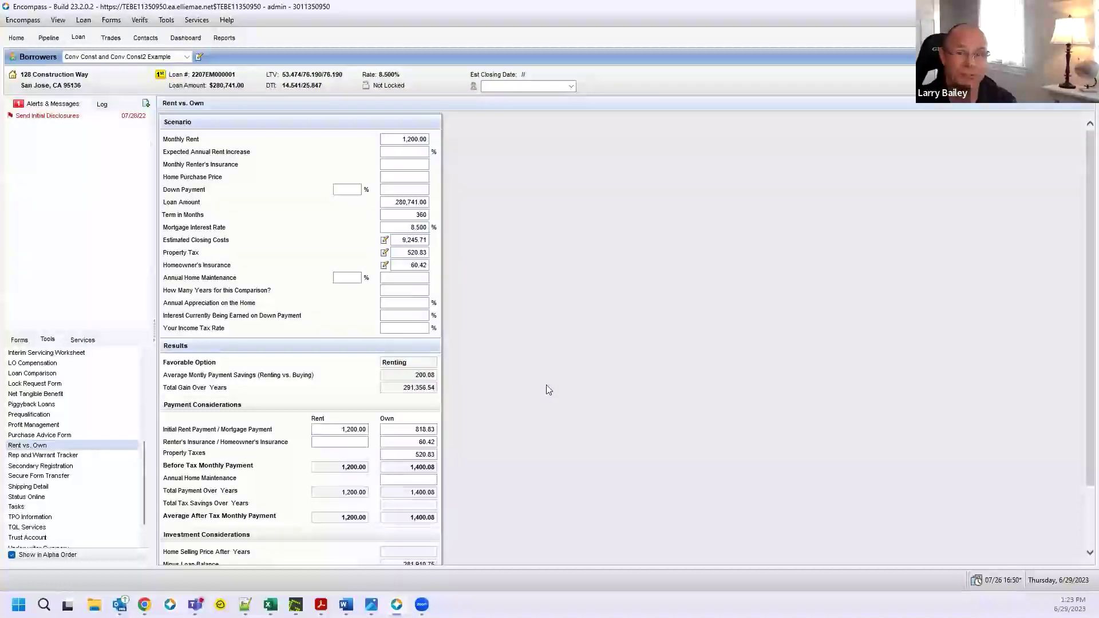
scroll(546, 385, down, 3)
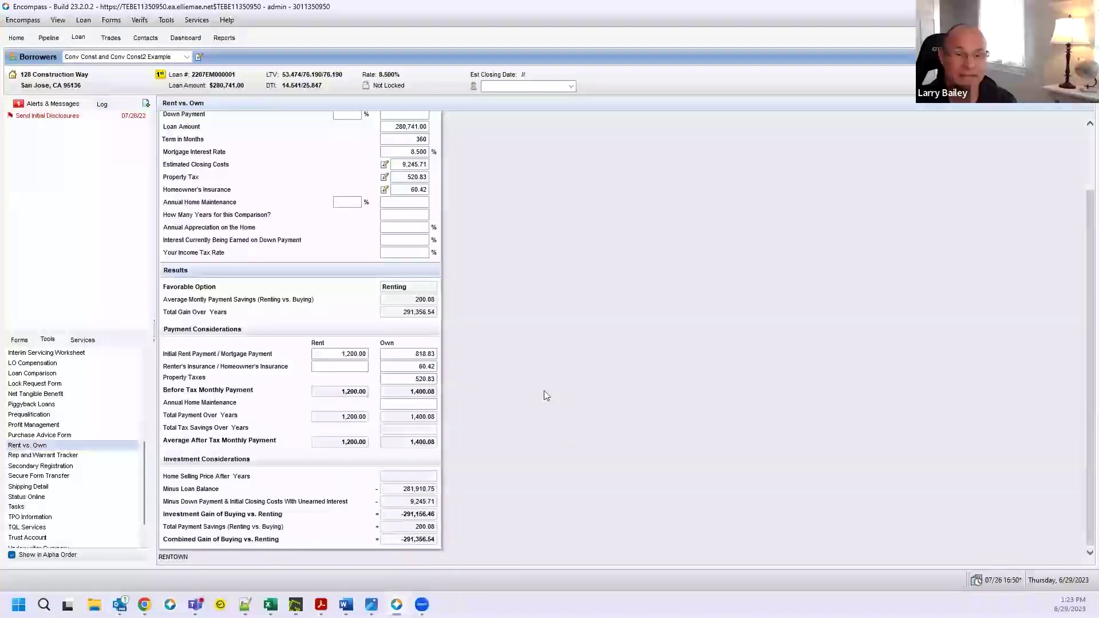
scroll(544, 391, up, 3)
scroll(544, 391, down, 3)
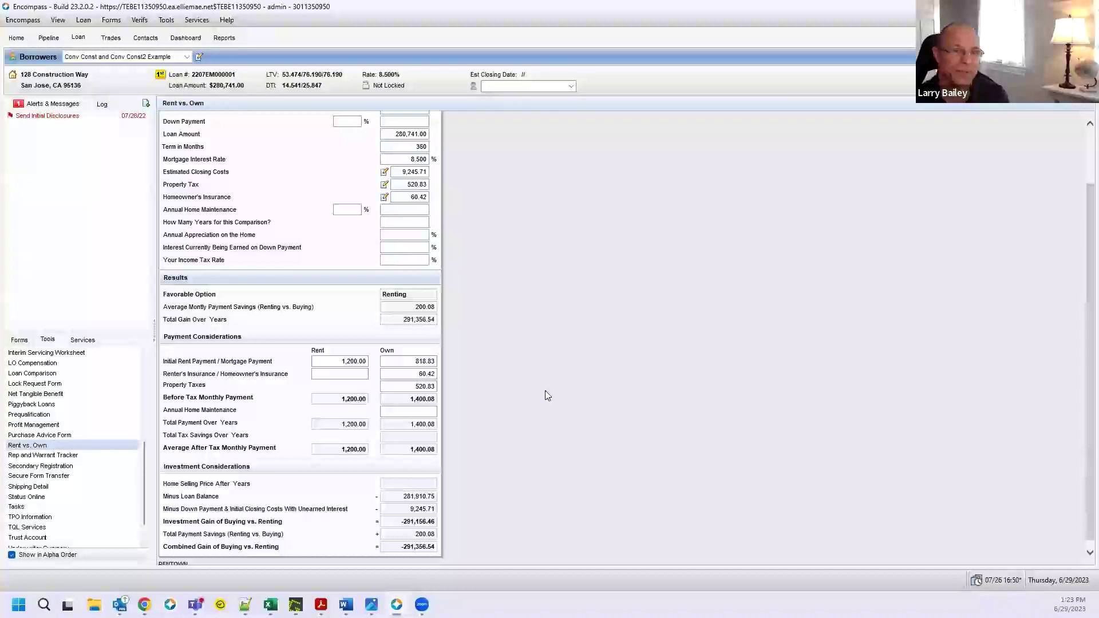
scroll(545, 391, up, 3)
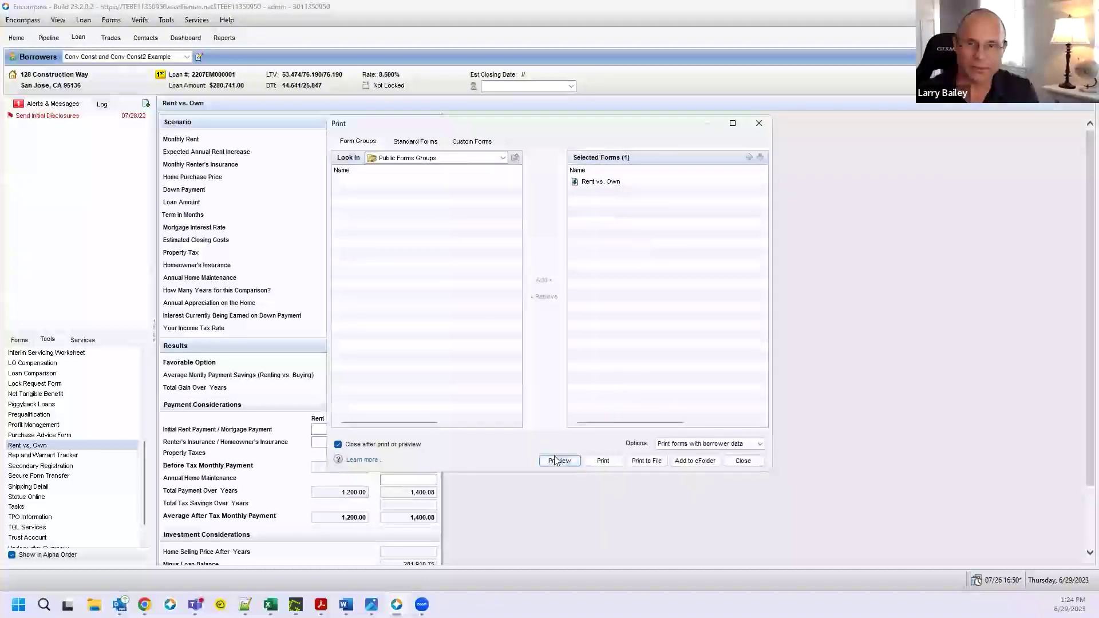
click(604, 459)
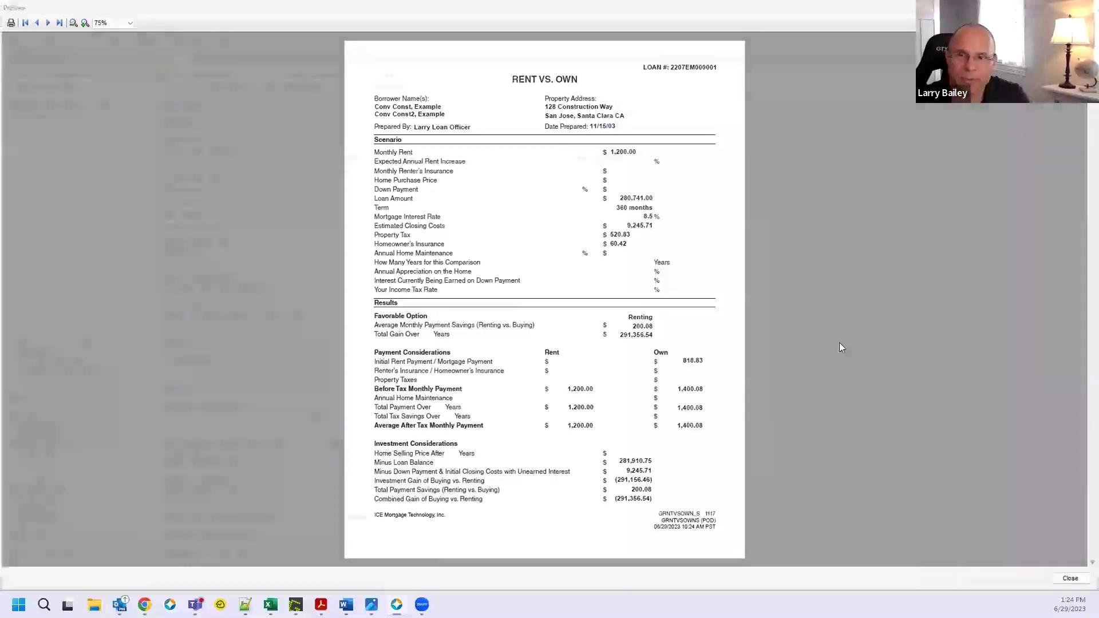
key(Escape)
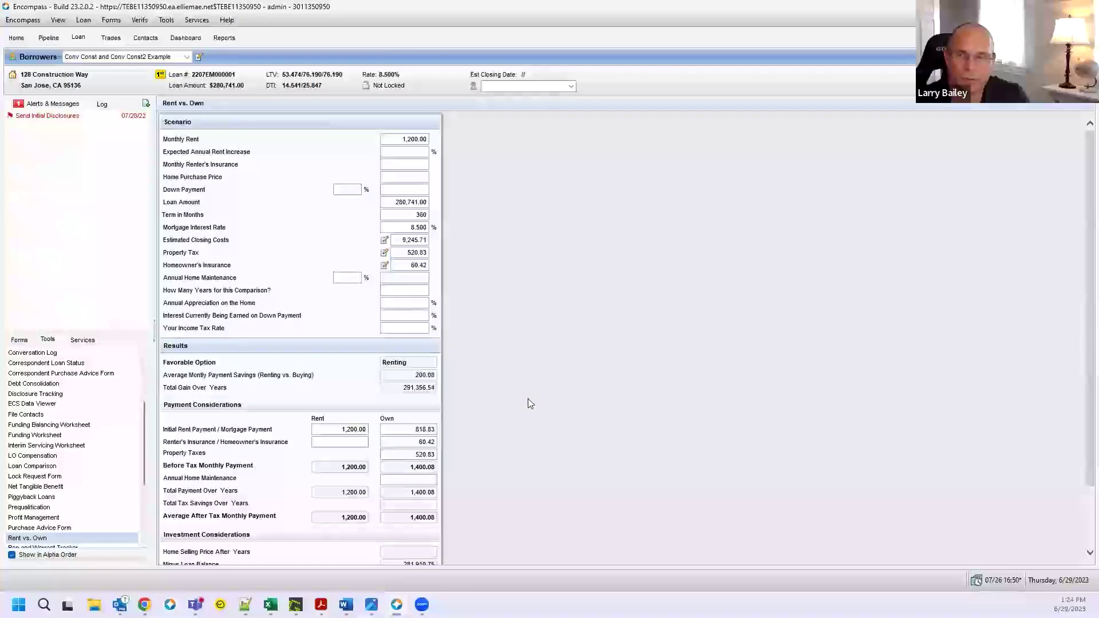
scroll(526, 399, down, 2)
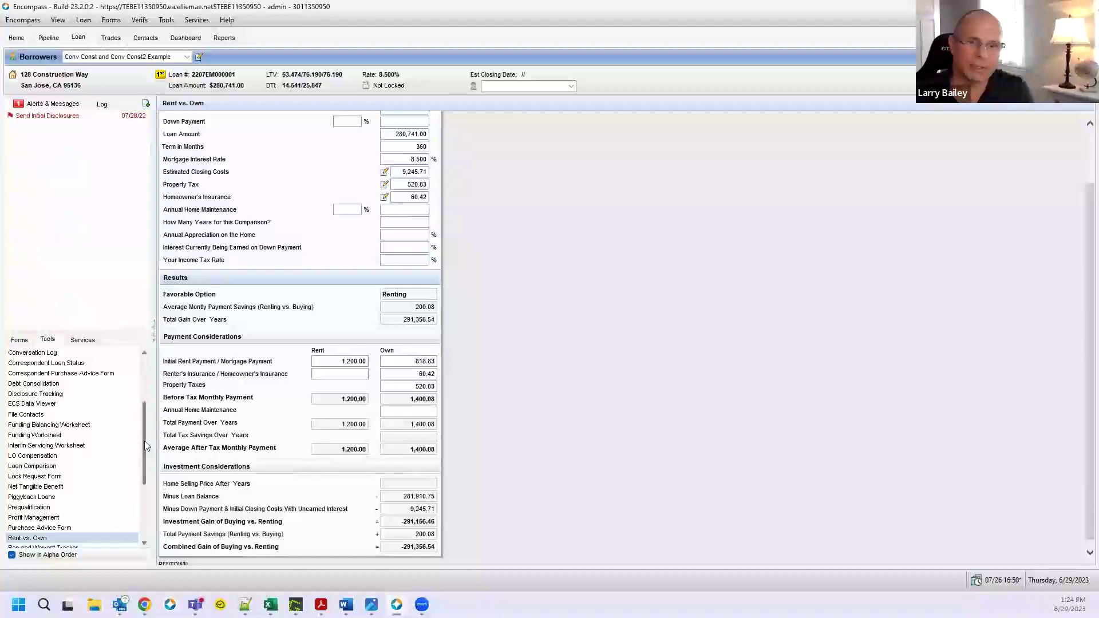
scroll(144, 441, down, 4)
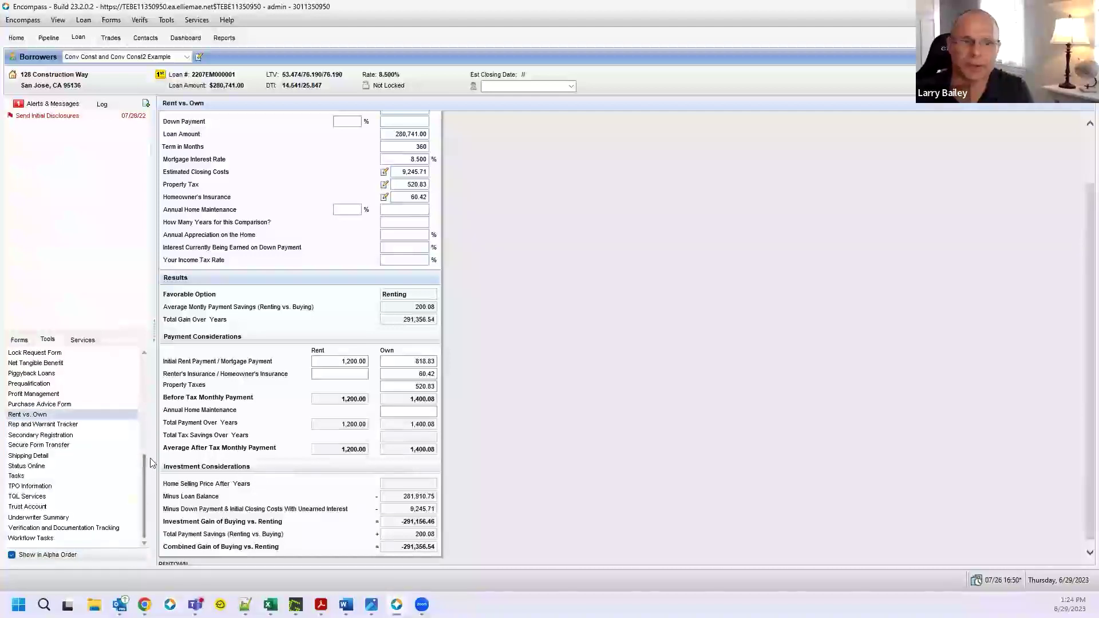
click(60, 467)
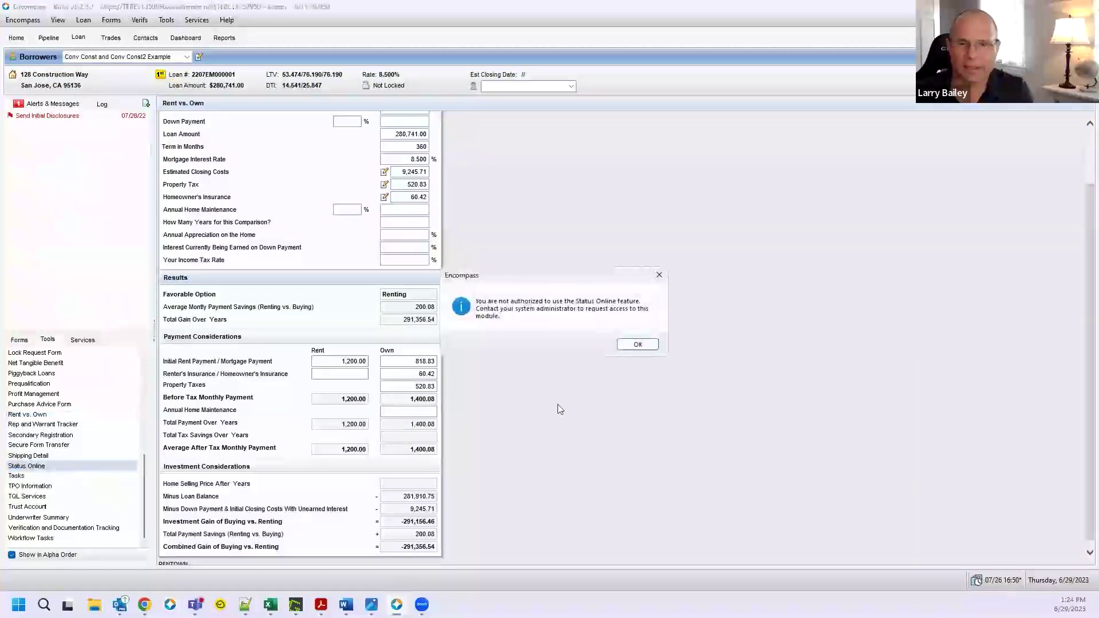
click(636, 344)
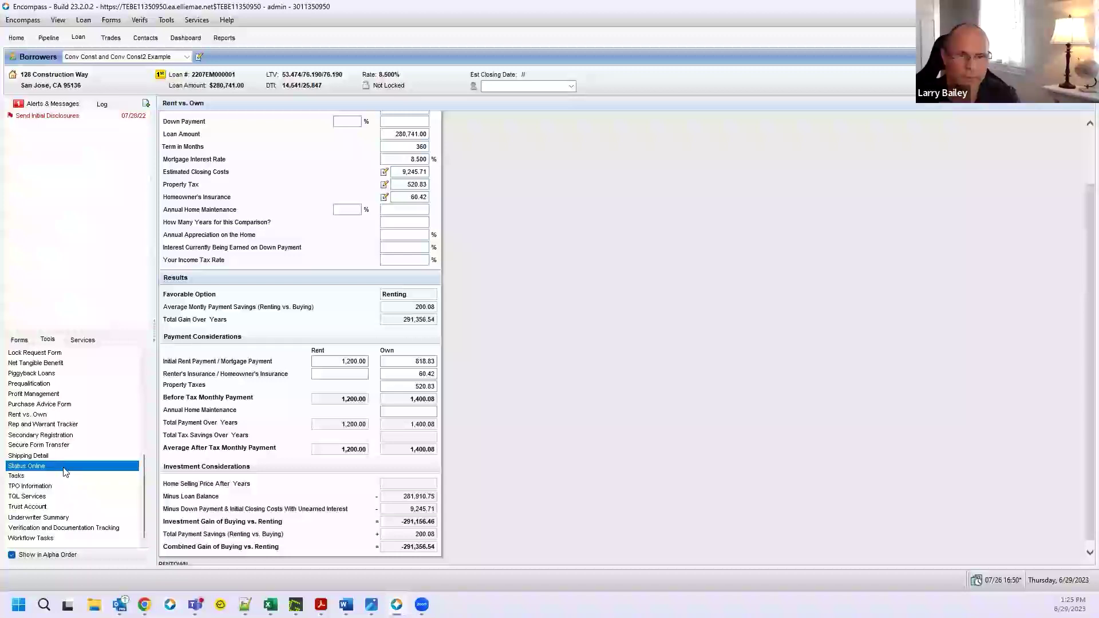
Glance over Verification and Documentation Tracking, then open TQL Services showing six service order categories with zero orders
click(67, 529)
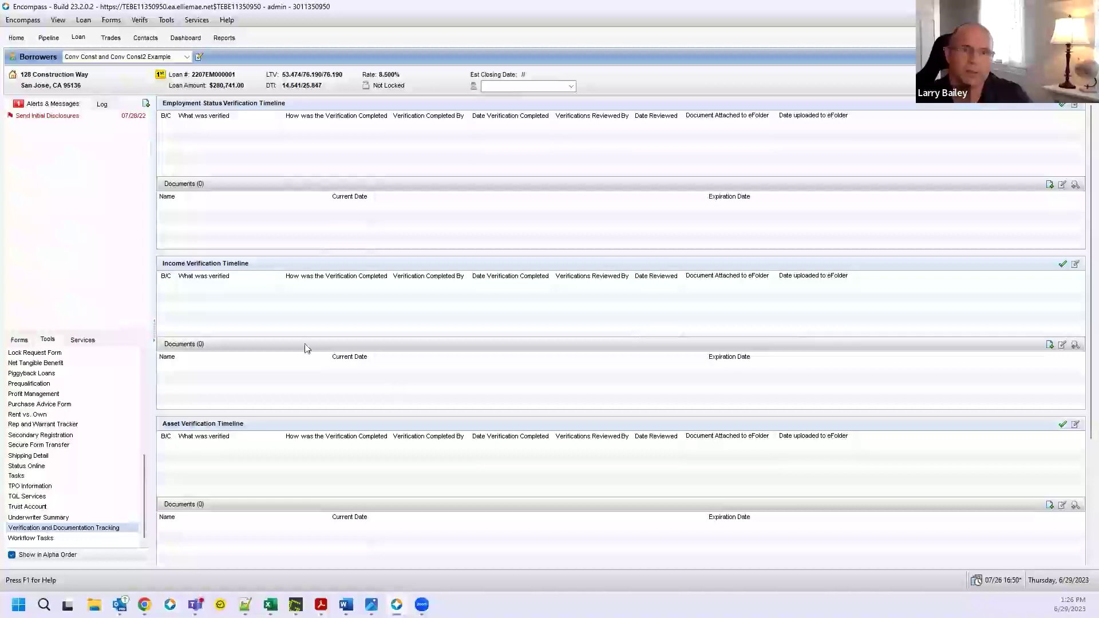
scroll(303, 345, down, 2)
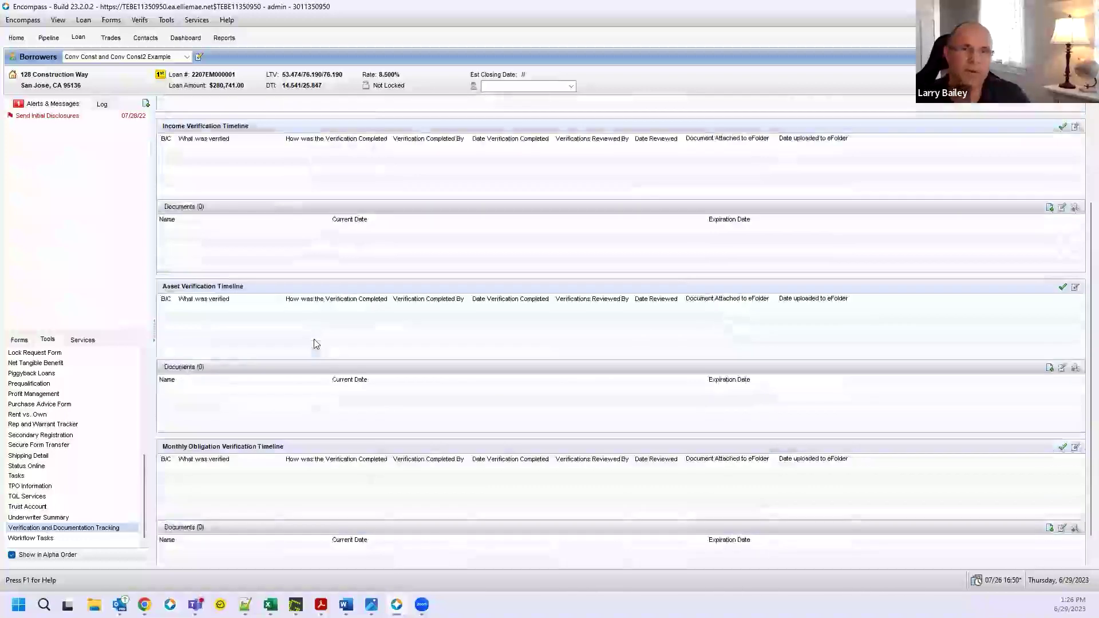
scroll(316, 343, up, 2)
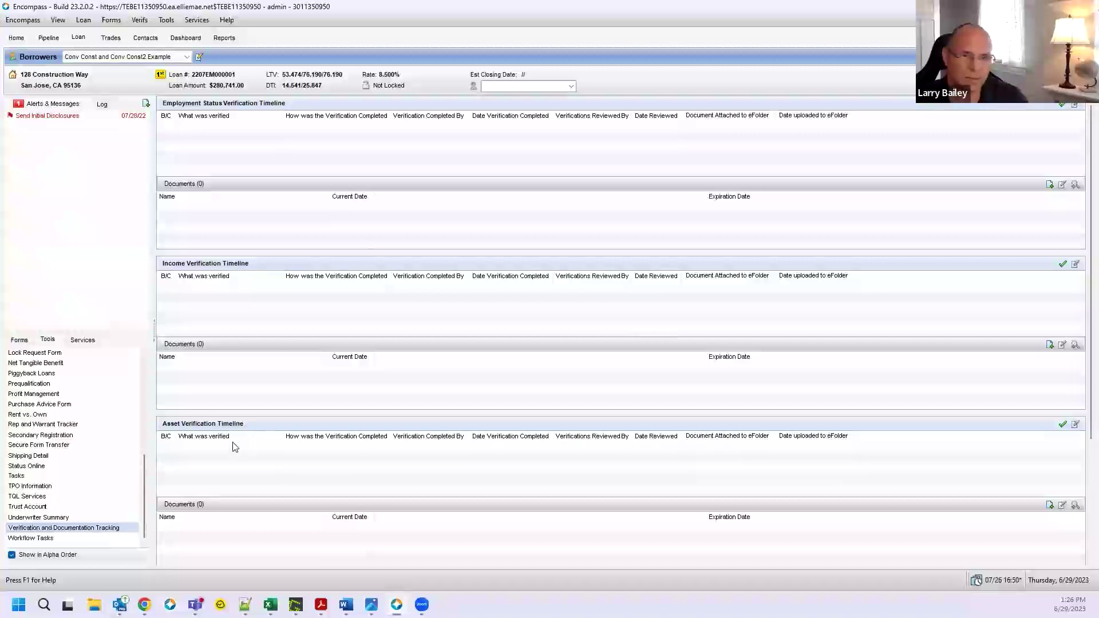
click(94, 499)
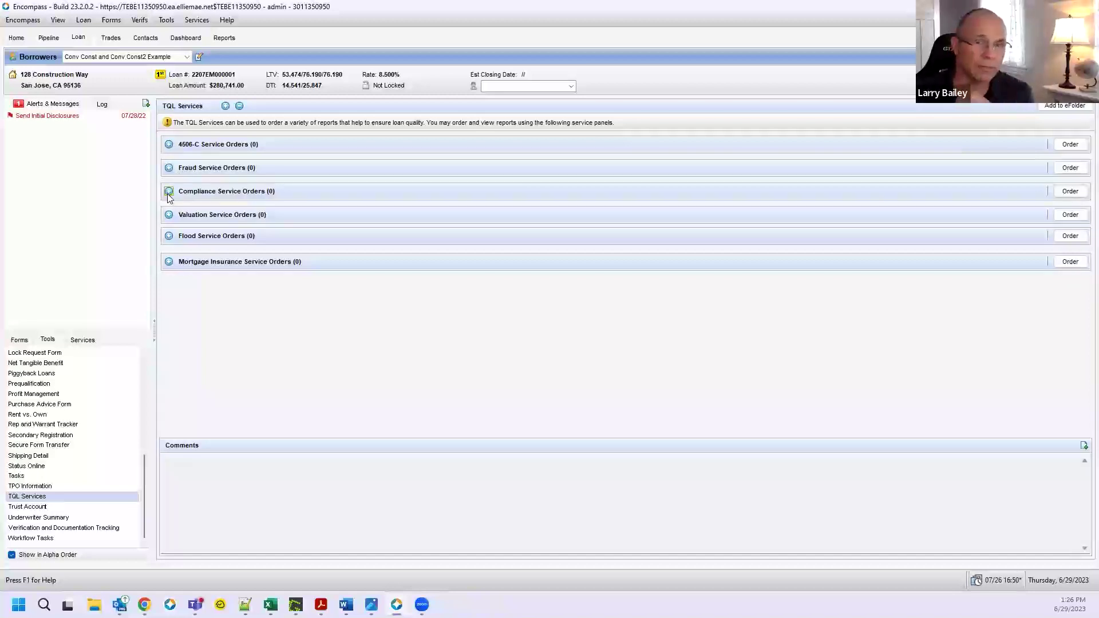
Expand Compliance Service Orders, then return to the empty employment, income and asset verification timelines
click(168, 191)
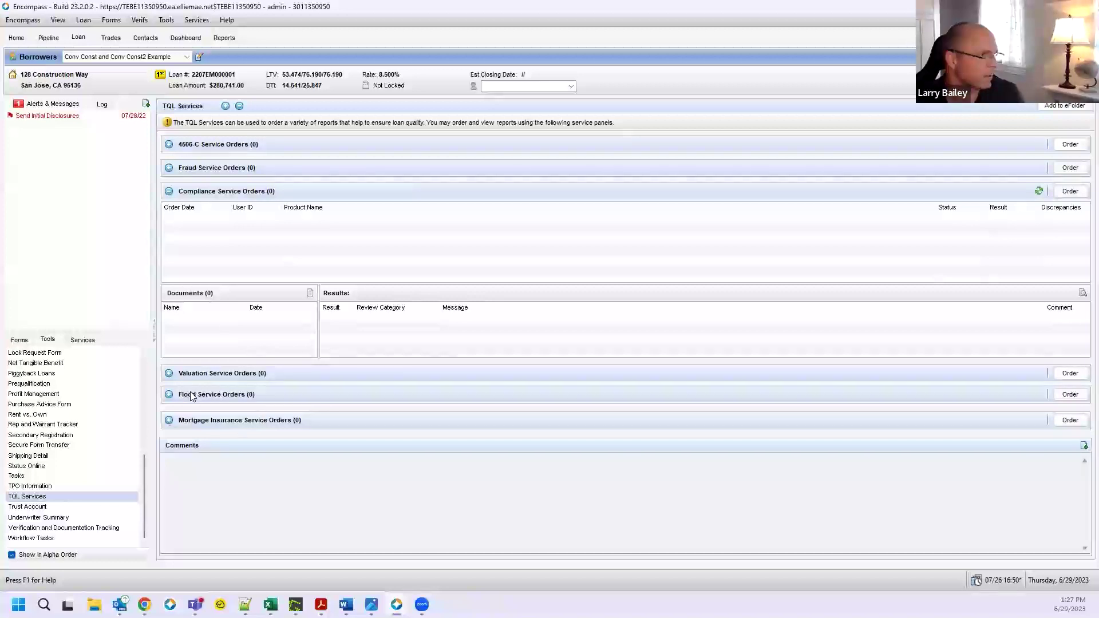
click(54, 527)
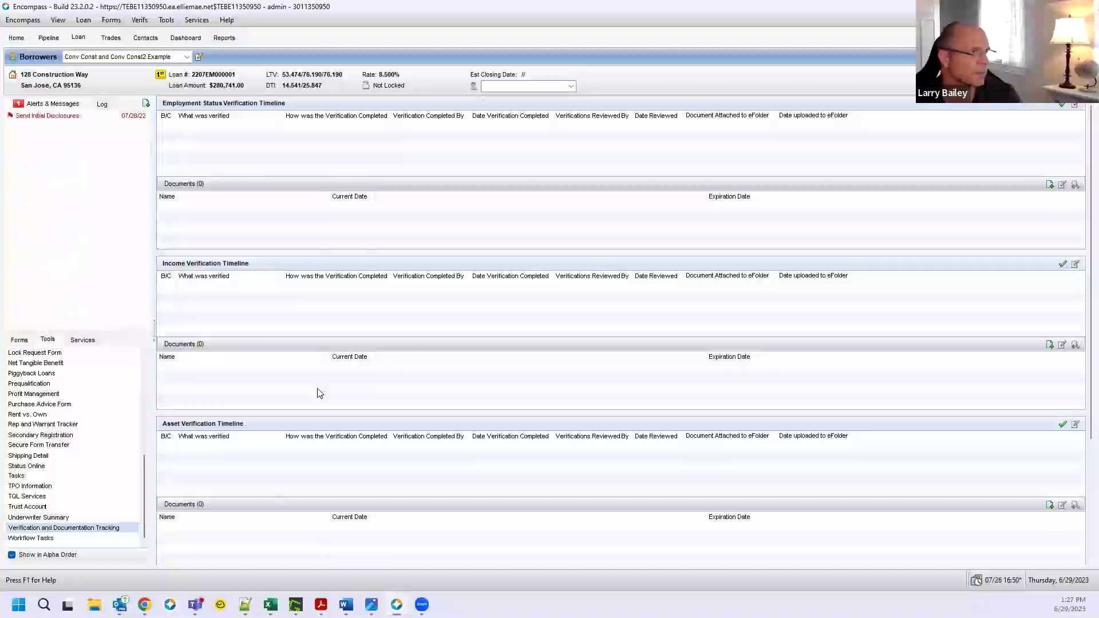
Open the Workflow Tasks page, which shows zero task groups and no results
click(45, 538)
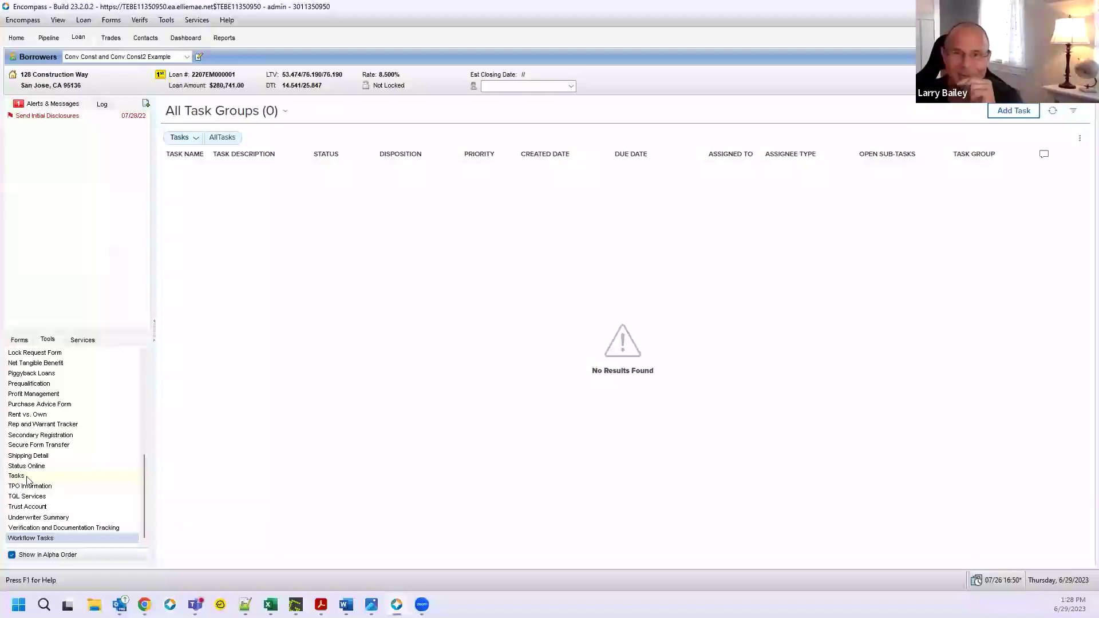
click(27, 479)
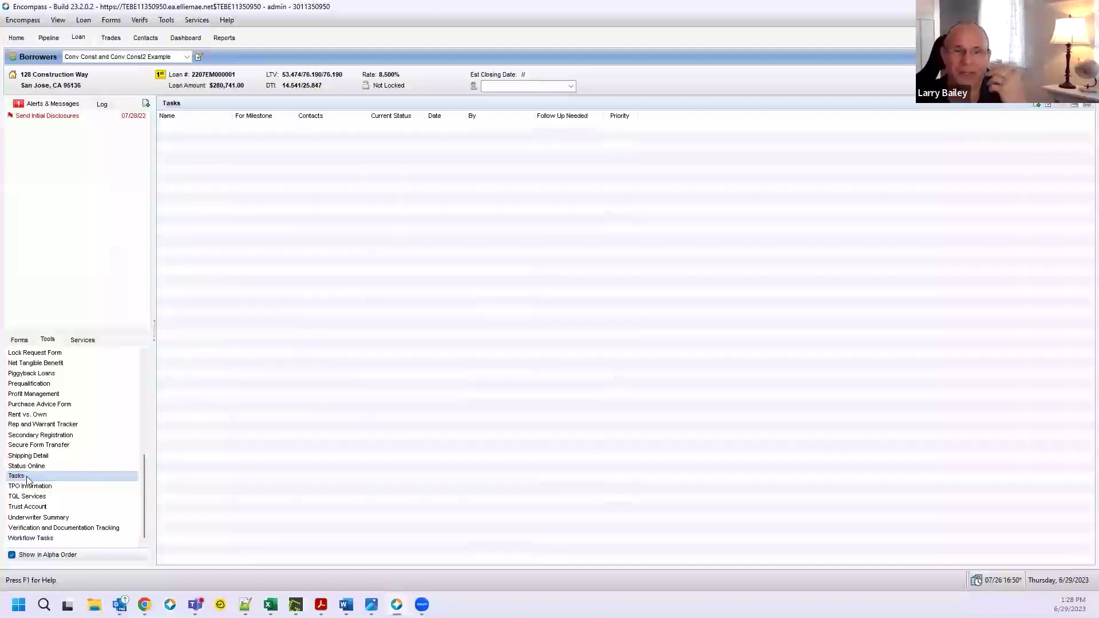
click(1037, 106)
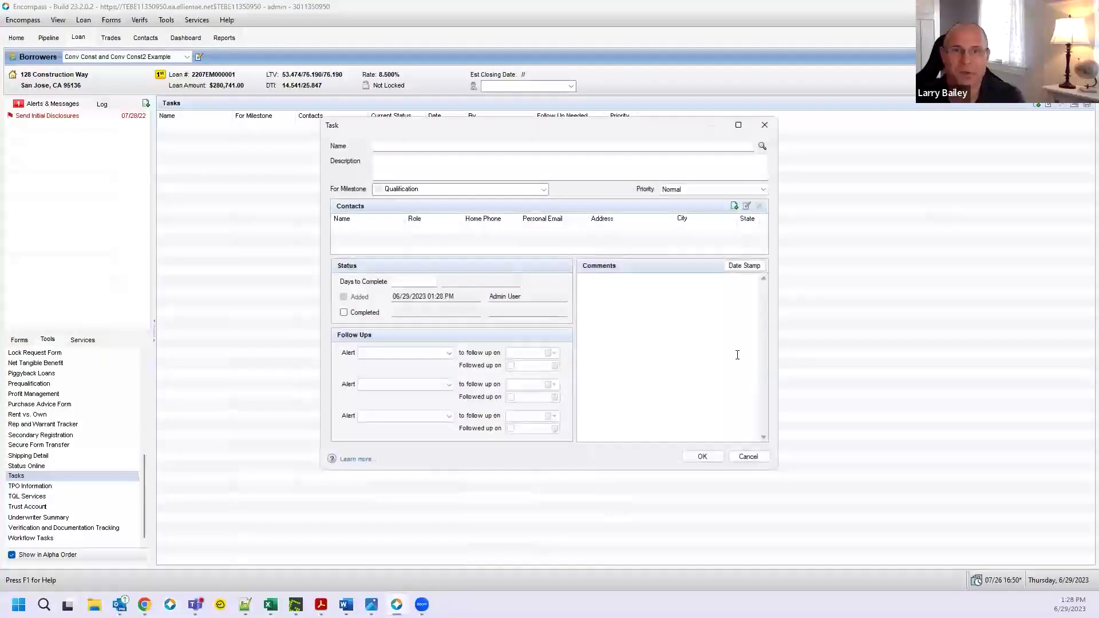
click(405, 147)
click(405, 165)
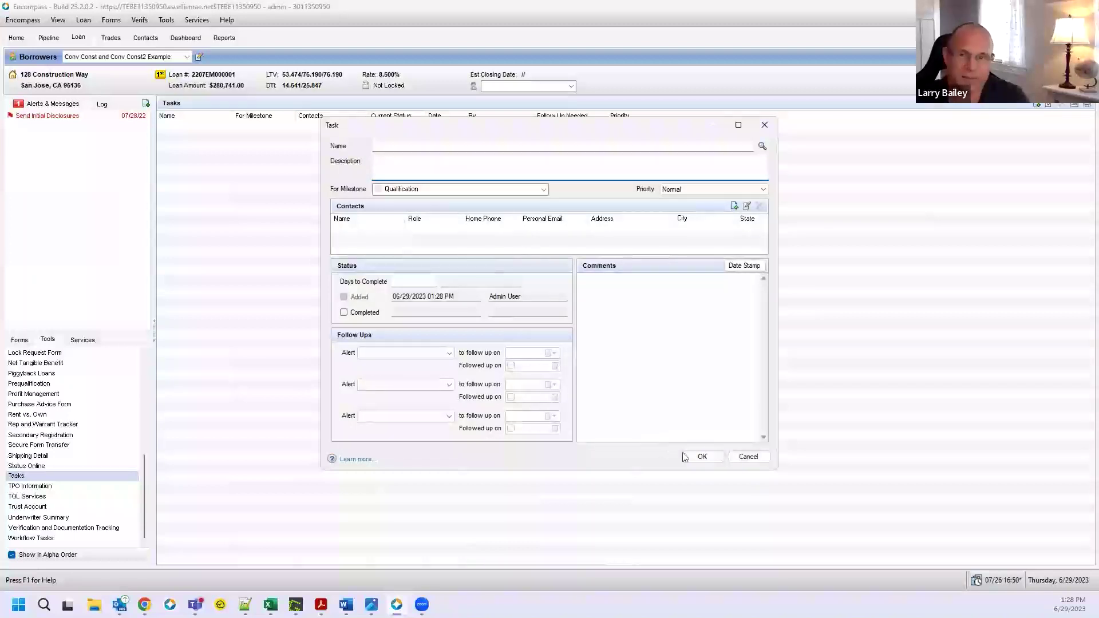
click(748, 456)
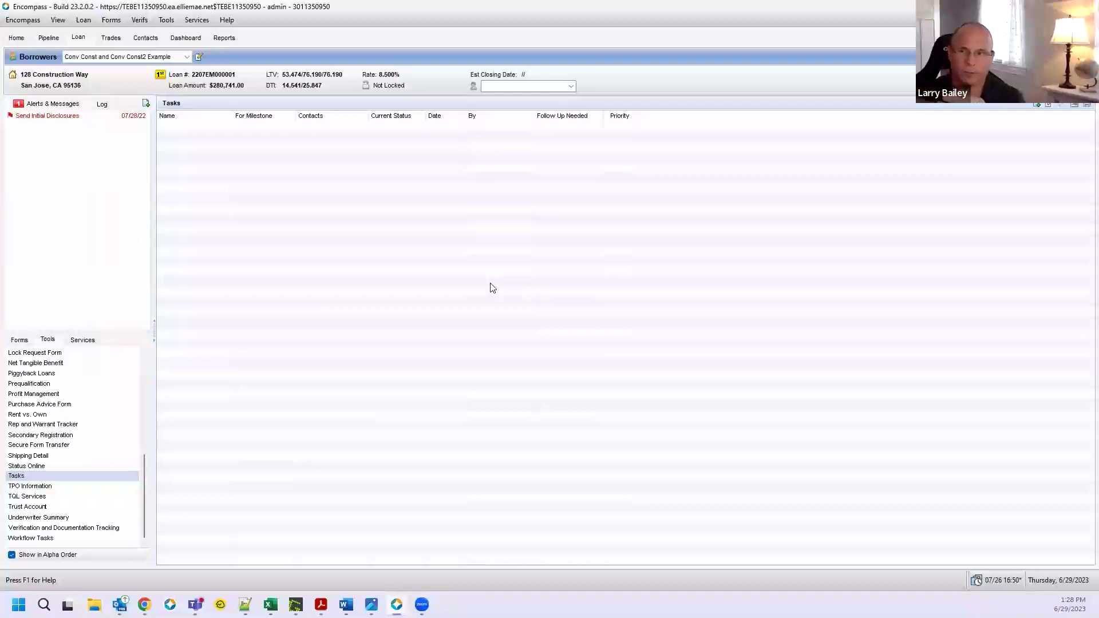
On Workflow Tasks, check the Add Tasks dialog's empty task groups and standalone tasks, closing without adding
click(59, 539)
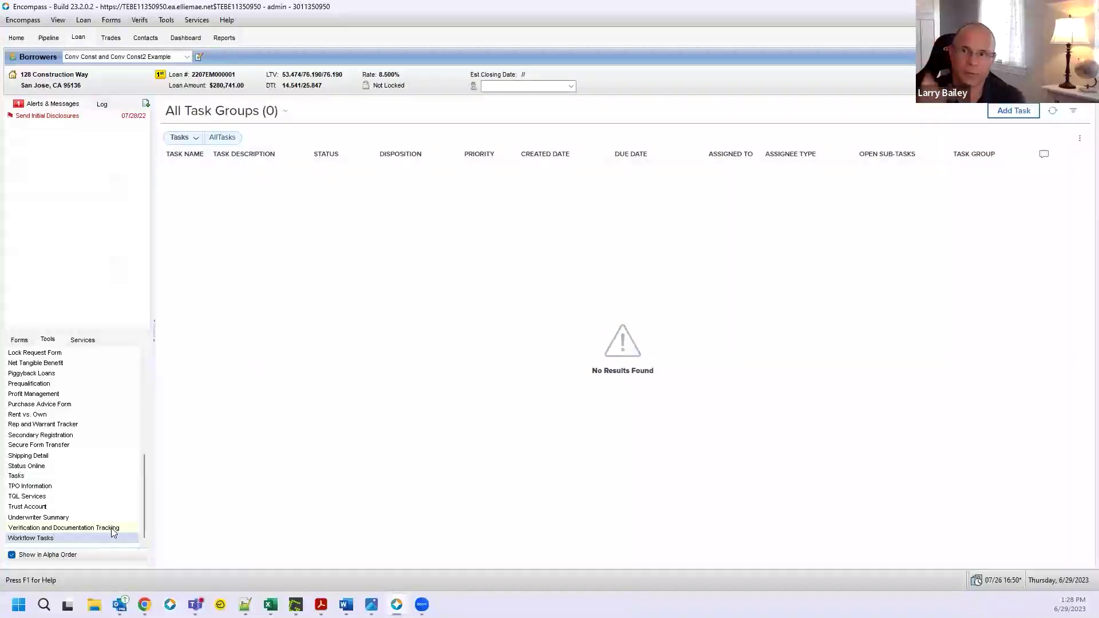
click(1011, 110)
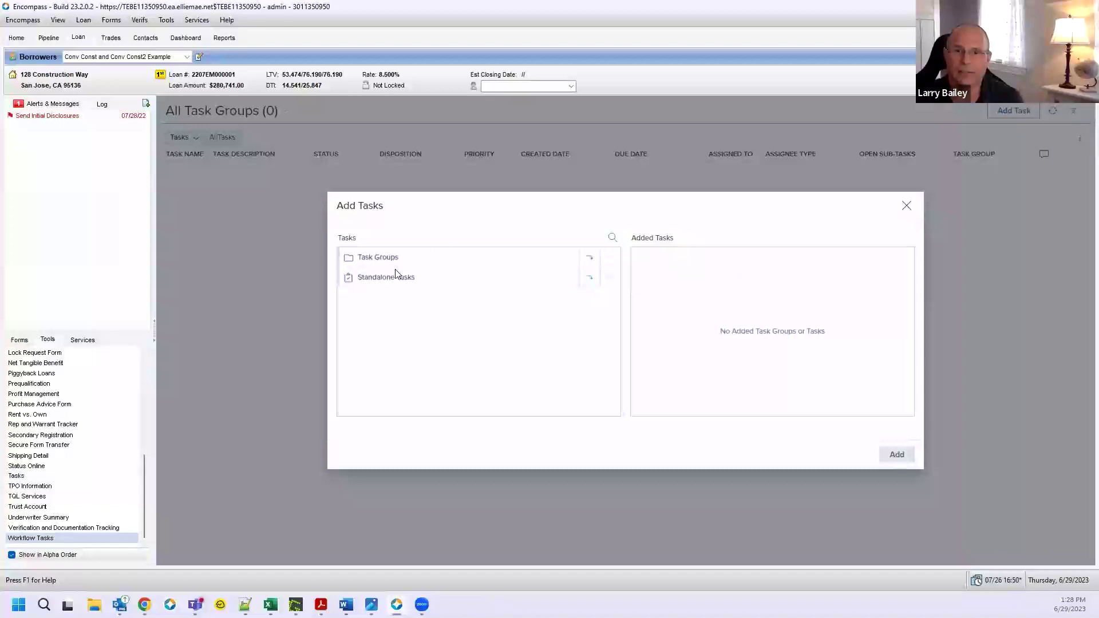
click(588, 260)
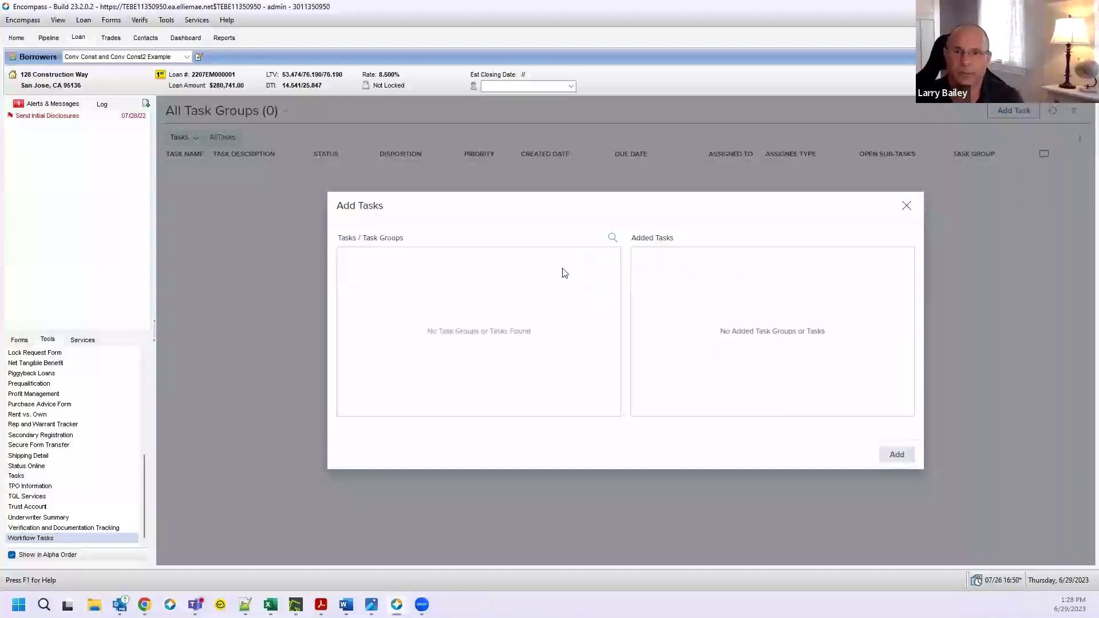
click(347, 239)
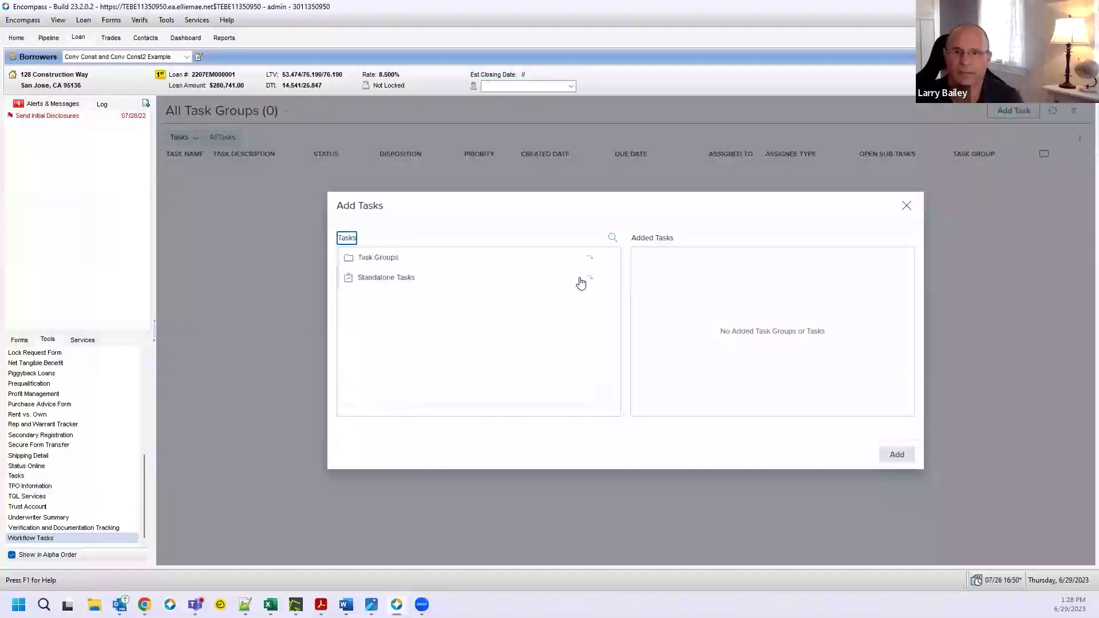
click(583, 280)
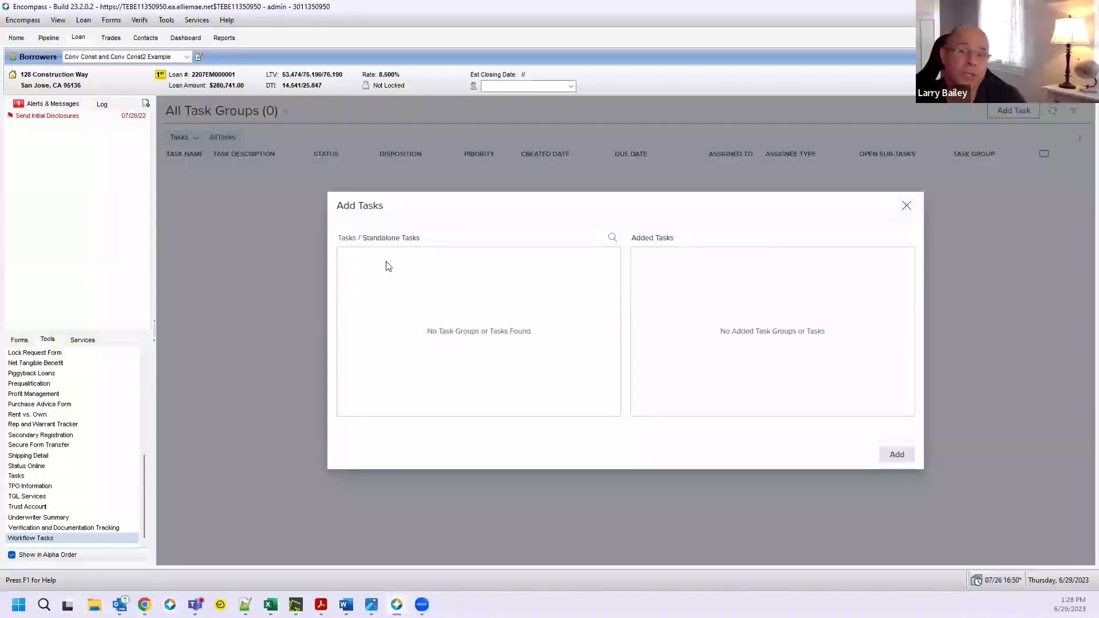
click(349, 239)
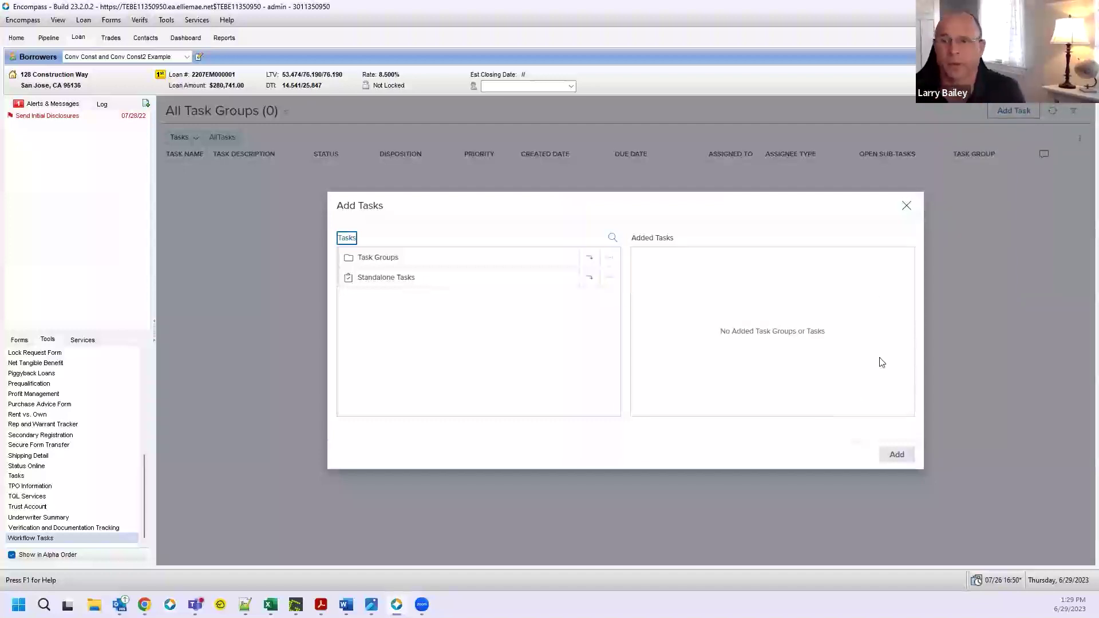
click(906, 206)
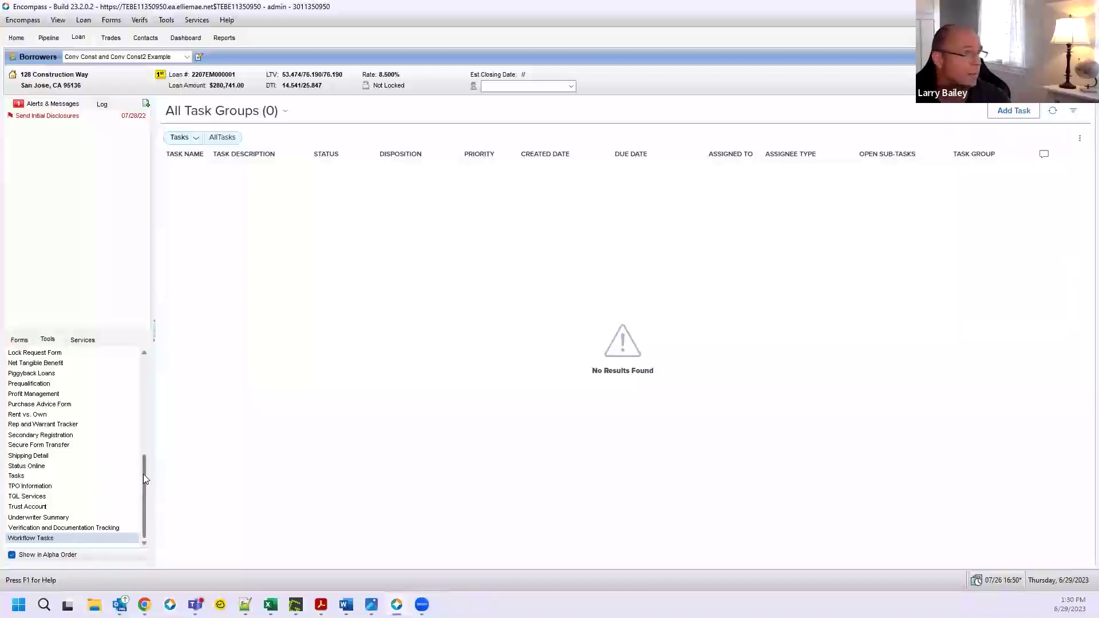
drag(143, 474, 146, 369)
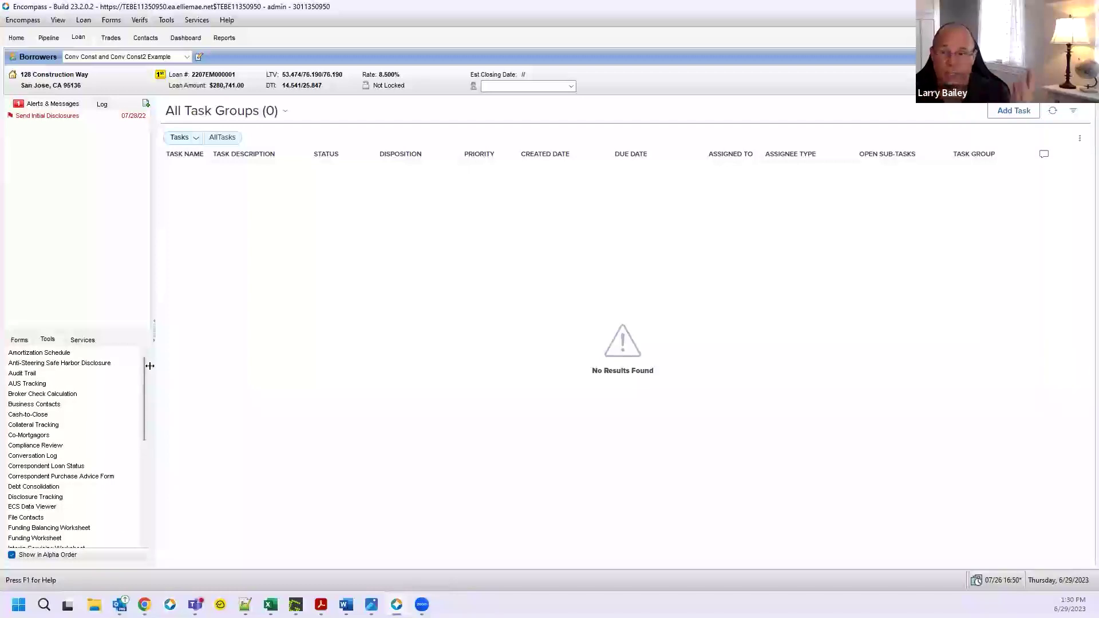